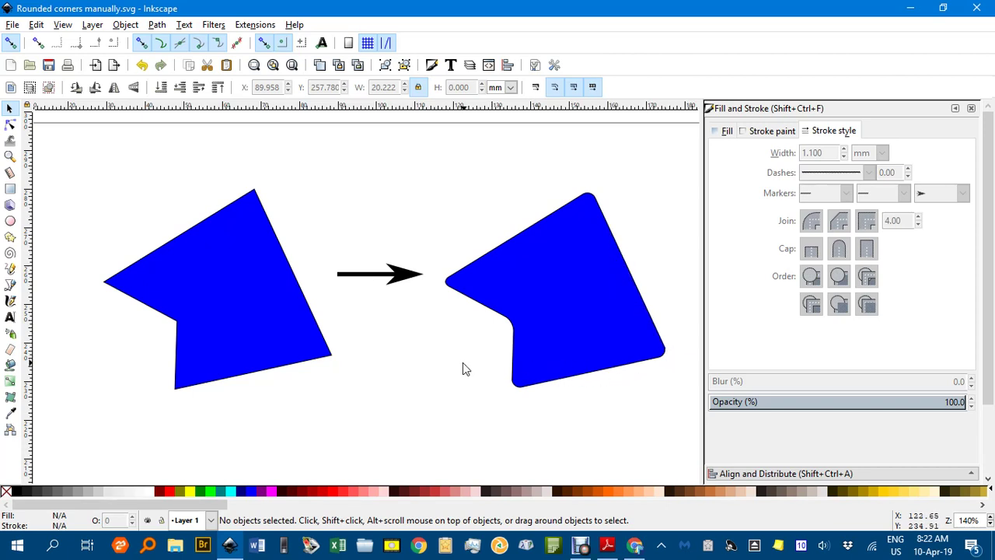
Duplicate the blue sharp-cornered polygon and move the copy straight down into the empty area below the original
{"action": "left_click", "coordinate": [238, 297]}
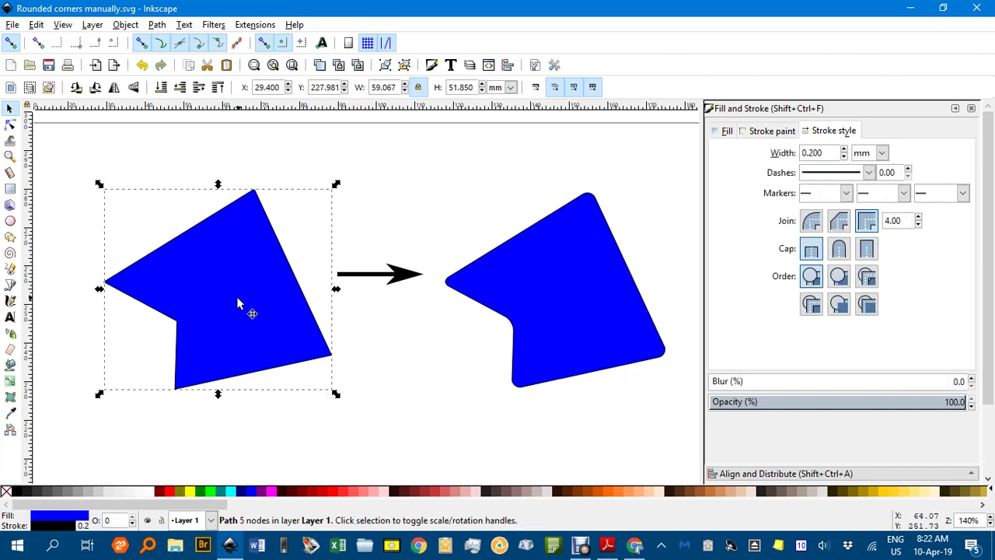
{"action": "key", "text": "ctrl+d"}
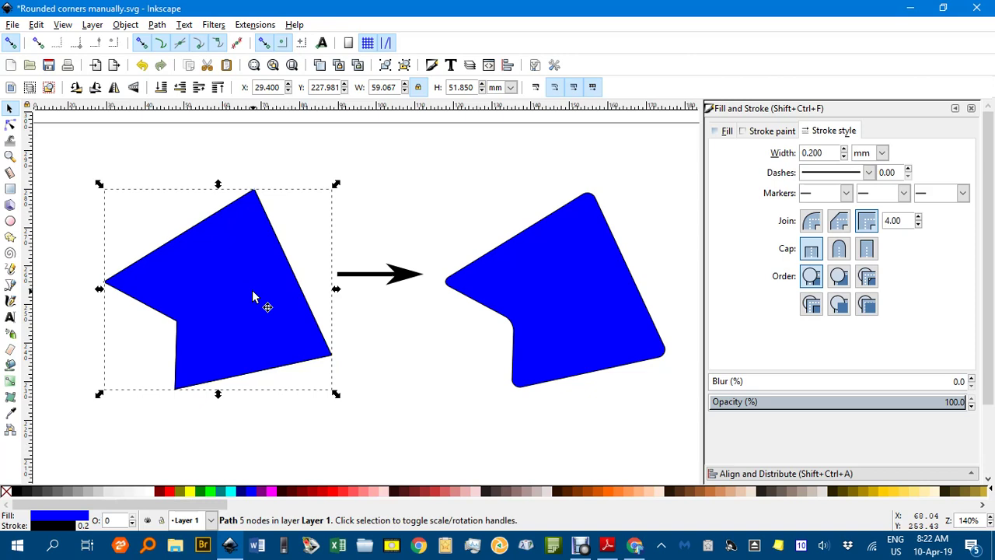
{"action": "left_click_drag", "start_coordinate": [254, 299], "coordinate": [306, 455]}
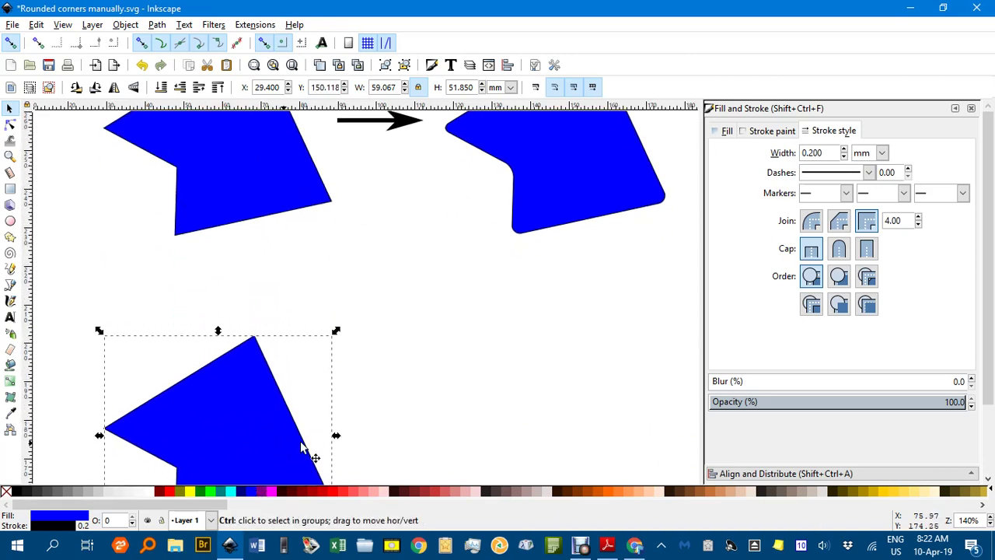
{"action": "scroll", "coordinate": [422, 311], "scroll_direction": "down", "scroll_amount": 5}
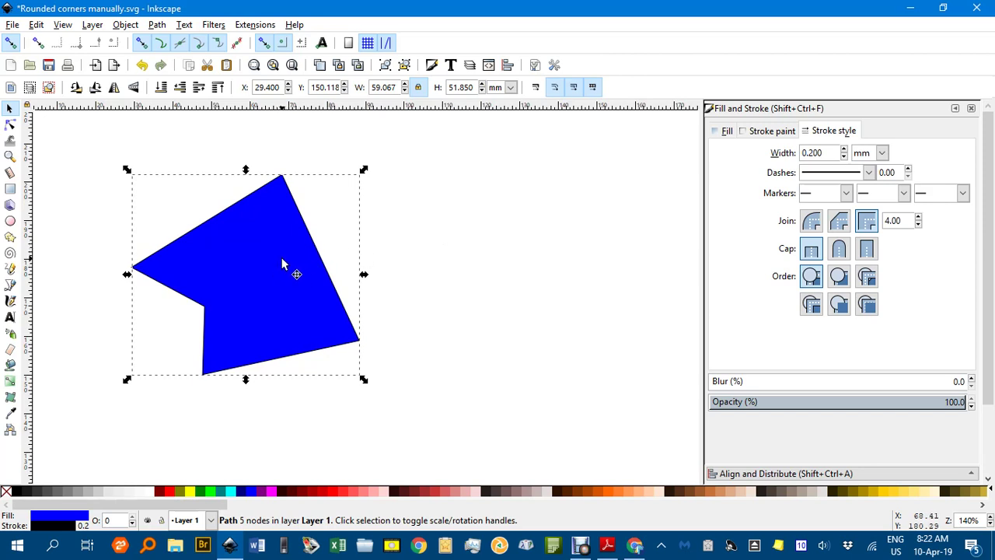
Give the selected polygon copy a yellow fill and a red stroke, and lower it to the bottom behind the blue polygon
{"action": "left_click", "coordinate": [189, 493]}
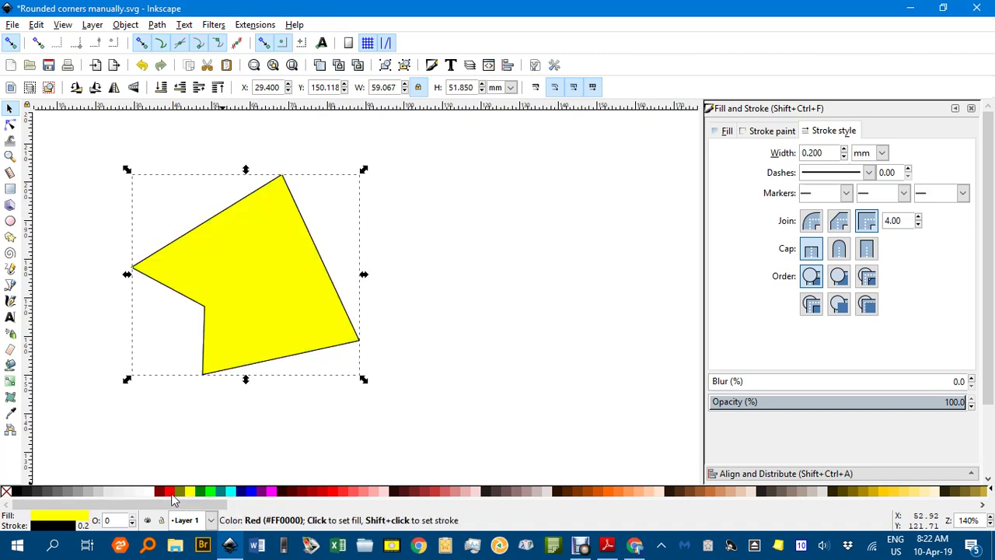
{"action": "left_click", "coordinate": [169, 493], "text": "shift"}
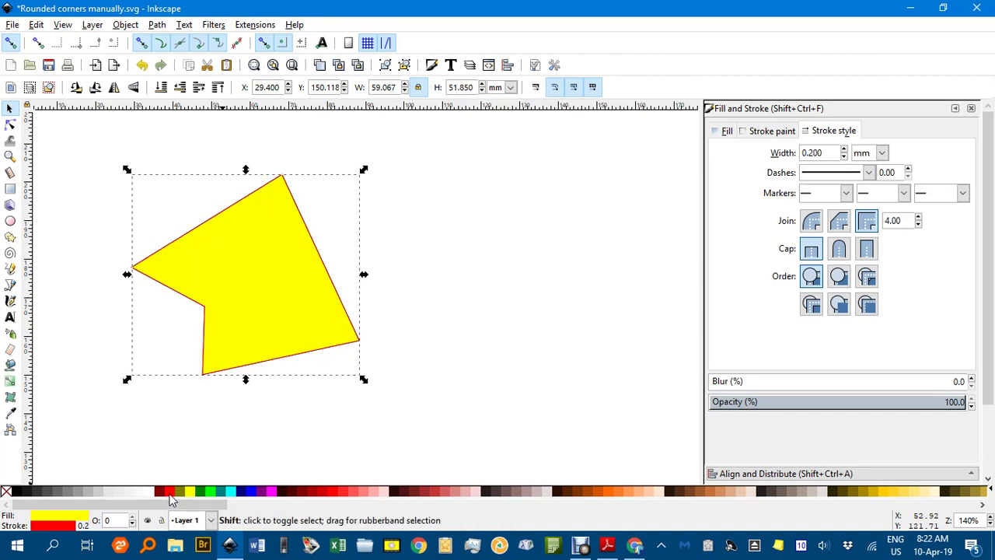
{"action": "left_click", "coordinate": [162, 88]}
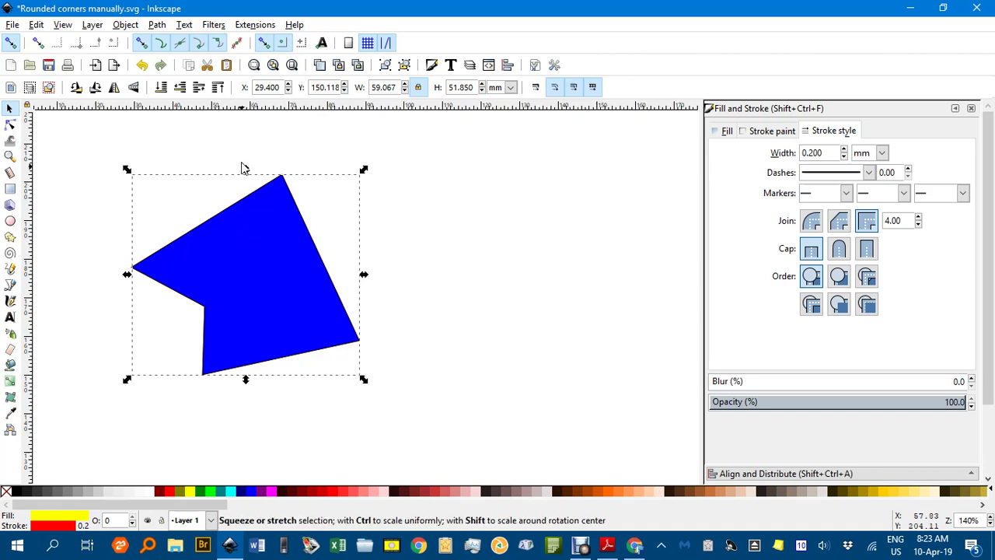
{"action": "left_click", "coordinate": [158, 25]}
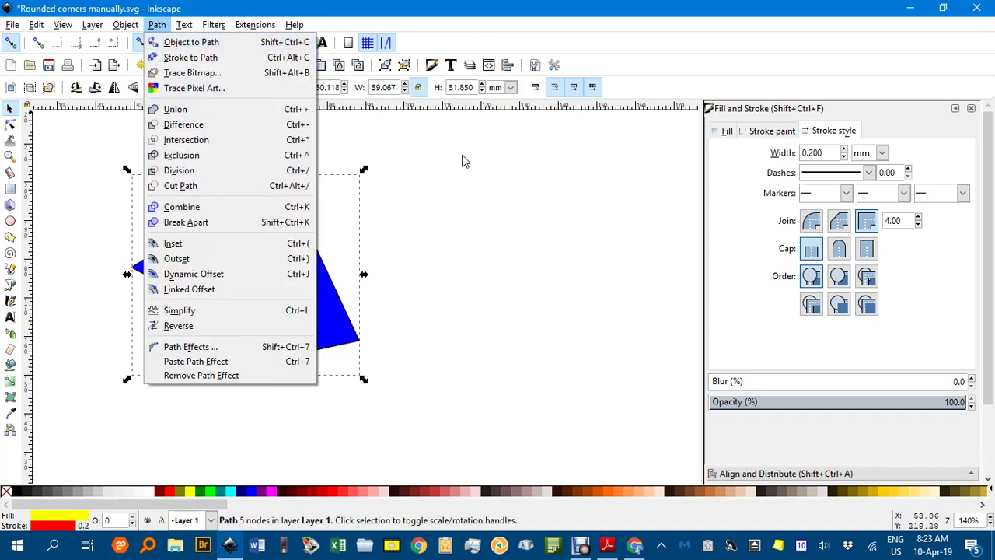
{"action": "left_click", "coordinate": [488, 184]}
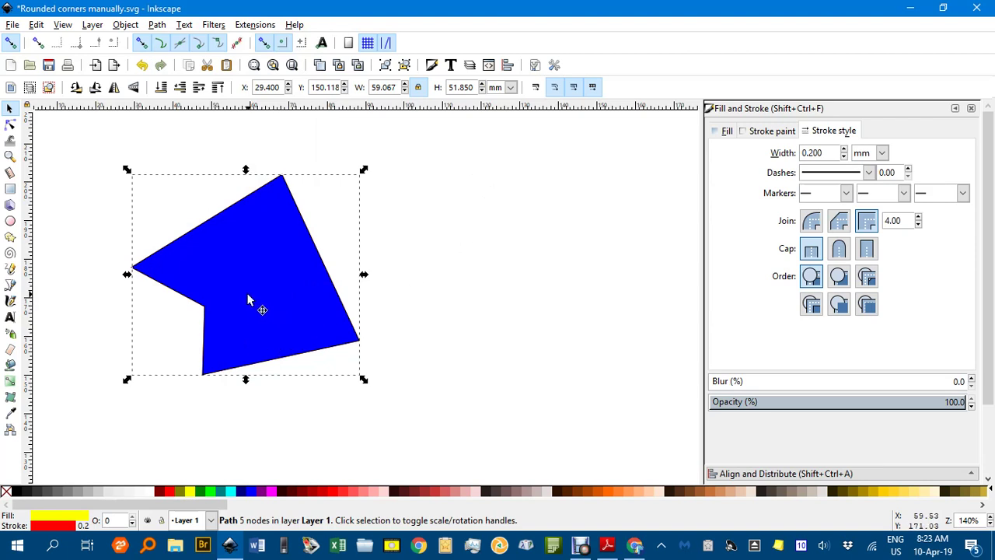
Draw an unfilled circle about 3.1 mm in diameter beside the polygon's bottom-left corner
{"action": "key", "text": "n"}
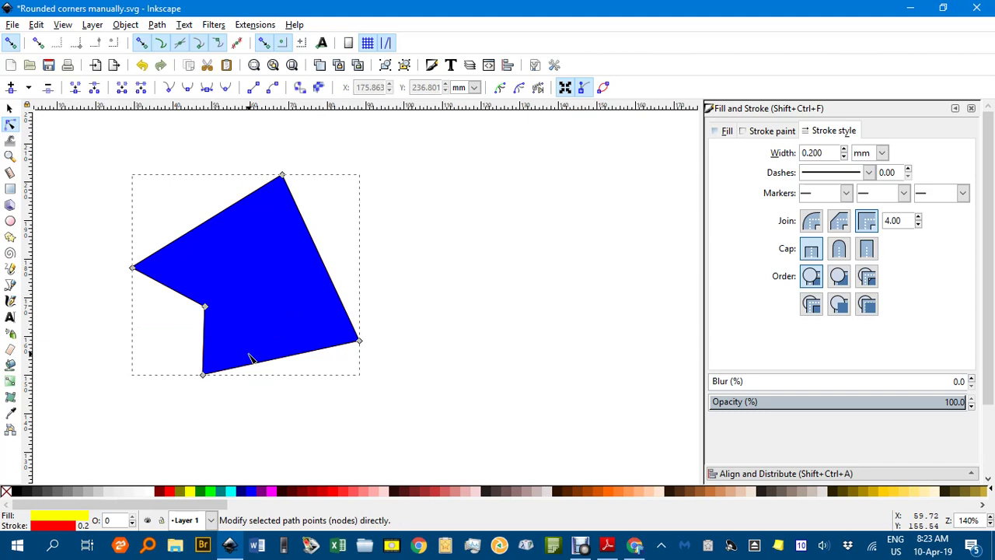
{"action": "left_click_drag", "start_coordinate": [241, 376], "coordinate": [332, 318]}
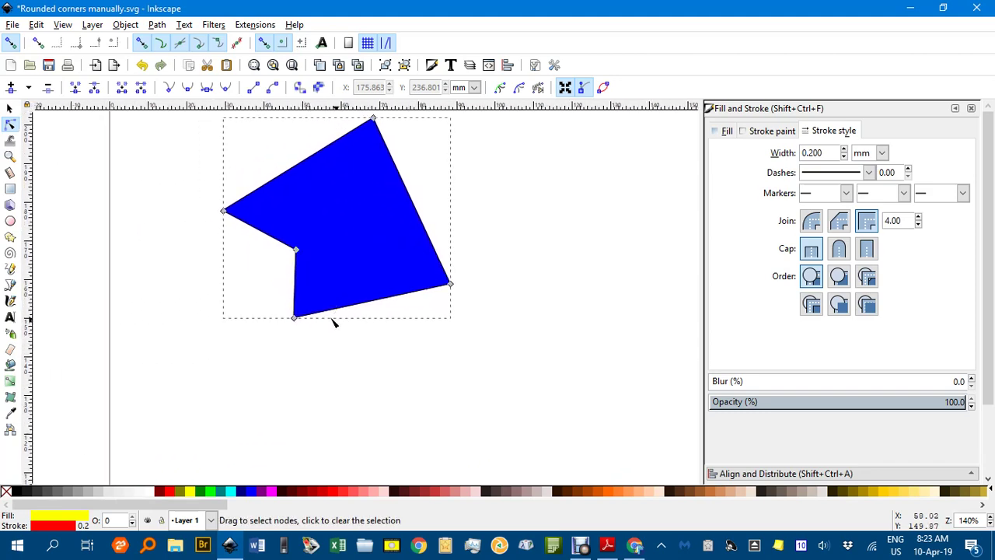
{"action": "scroll", "coordinate": [296, 314], "scroll_direction": "up", "scroll_amount": 6, "text": "ctrl"}
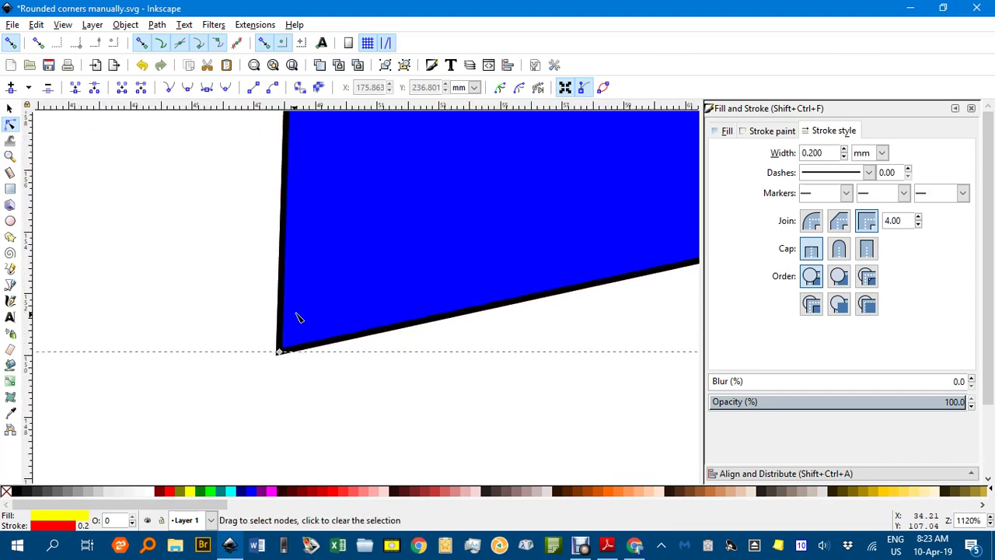
{"action": "left_click", "coordinate": [11, 222]}
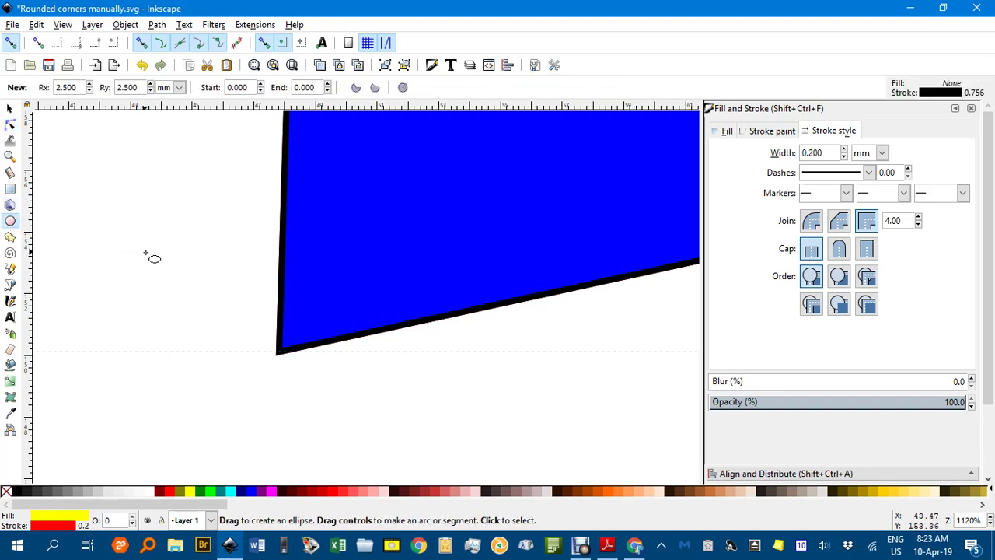
{"action": "left_click_drag", "start_coordinate": [140, 244], "coordinate": [213, 310]}
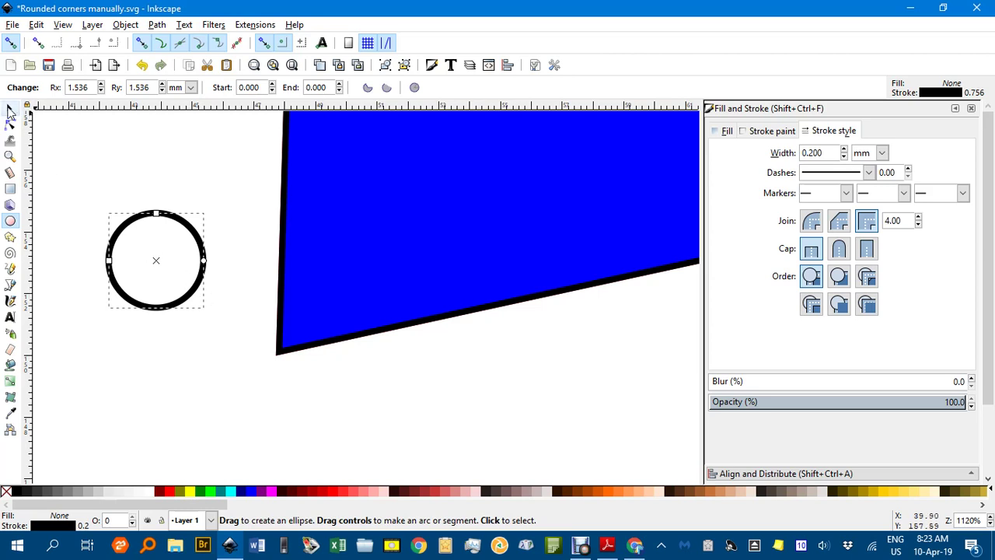
Set the circle's width to 5 mm with proportions locked and snap its midpoint to the polygon's bottom-left corner node
{"action": "left_click", "coordinate": [10, 109]}
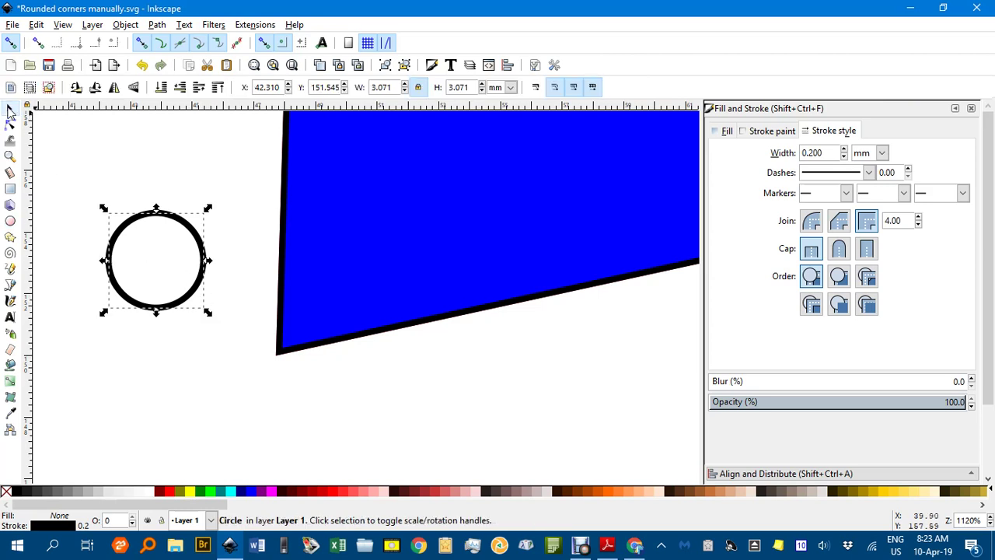
{"action": "left_click", "coordinate": [418, 88]}
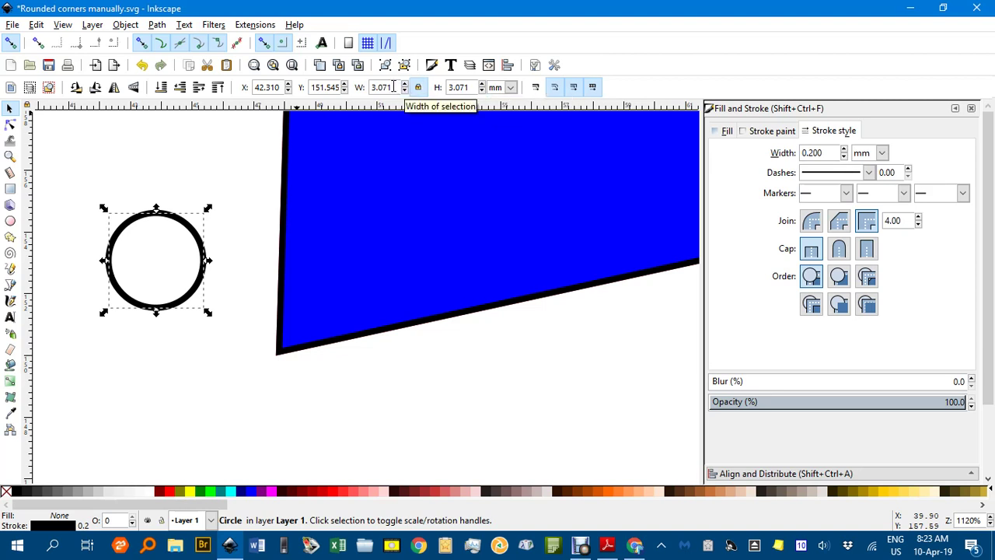
{"action": "left_click_drag", "start_coordinate": [393, 87], "coordinate": [357, 86]}
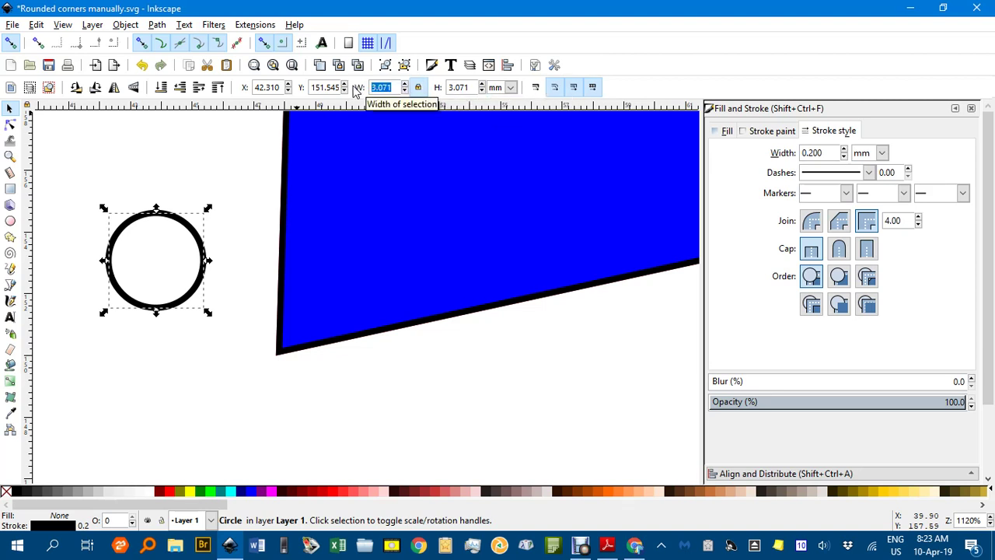
{"action": "type", "text": "5"}
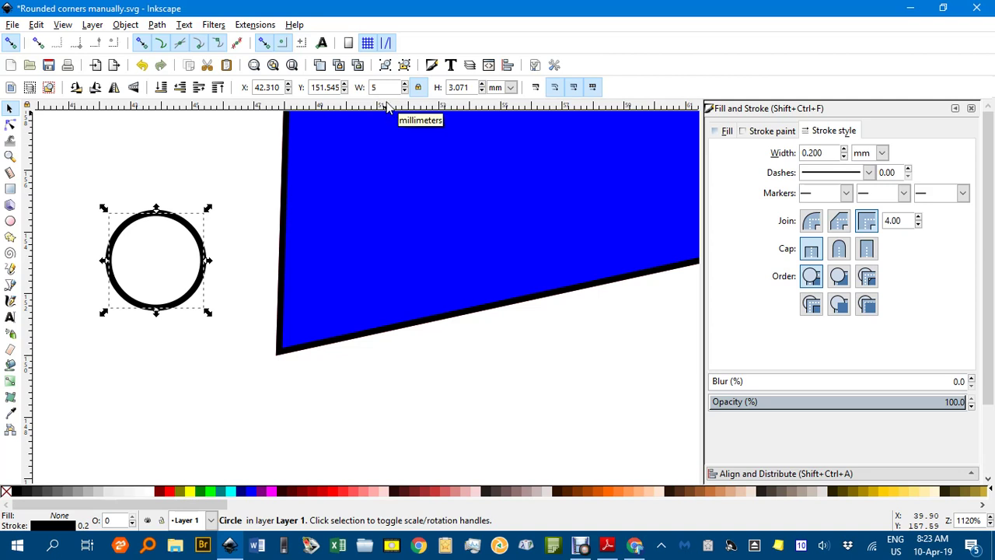
{"action": "key", "text": "Return"}
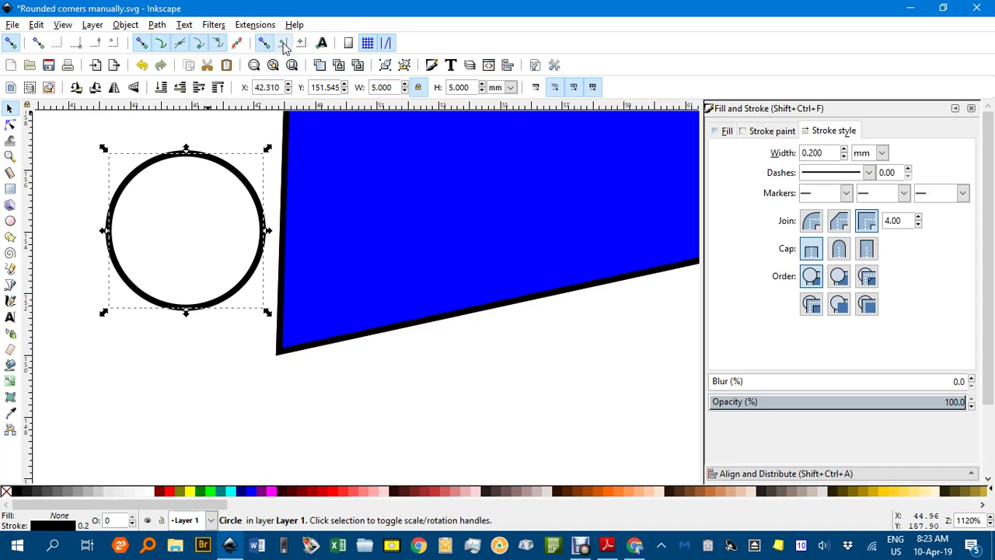
{"action": "left_click_drag", "start_coordinate": [159, 167], "coordinate": [254, 288]}
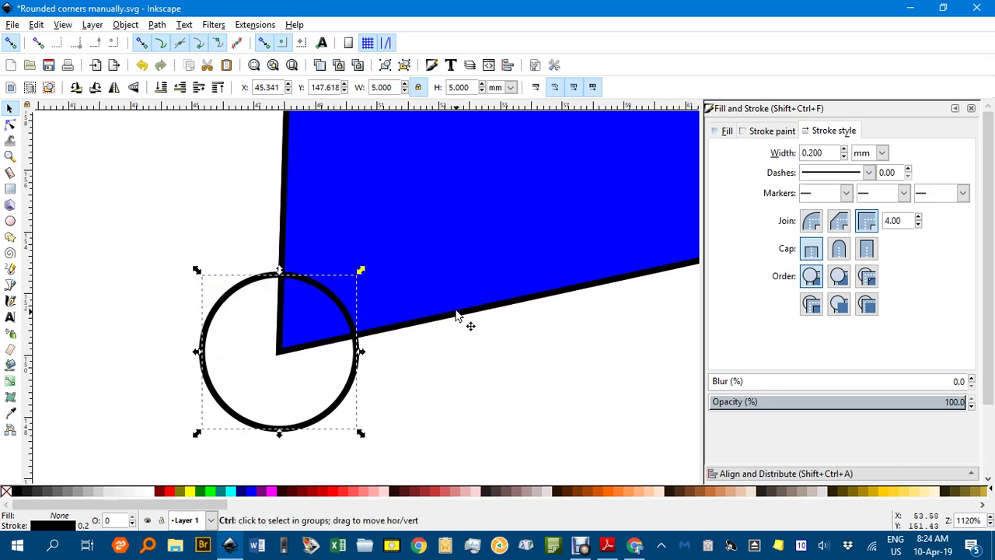
Paste a copy of the 5 mm circle and snap its midpoint to the polygon's lower-right corner
{"action": "scroll", "coordinate": [540, 326], "scroll_direction": "down", "scroll_amount": 2}
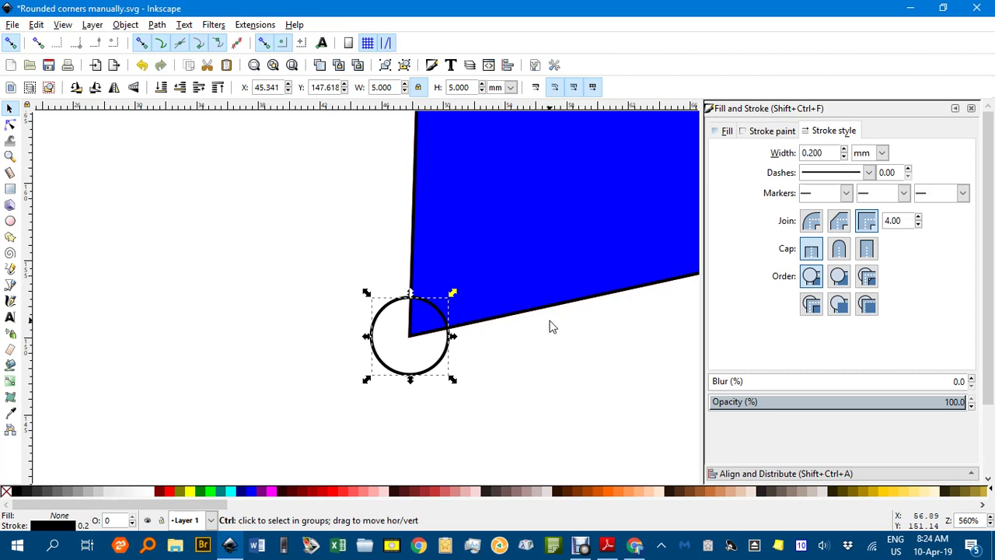
{"action": "left_click_drag", "start_coordinate": [541, 331], "coordinate": [191, 420]}
{"action": "left_click_drag", "start_coordinate": [513, 368], "coordinate": [379, 375]}
{"action": "key", "text": "ctrl+v"}
{"action": "left_click_drag", "start_coordinate": [611, 277], "coordinate": [544, 283]}
Paste another copy of the circle and centre it on the polygon's top corner
{"action": "scroll", "coordinate": [519, 182], "scroll_direction": "up", "scroll_amount": 15}
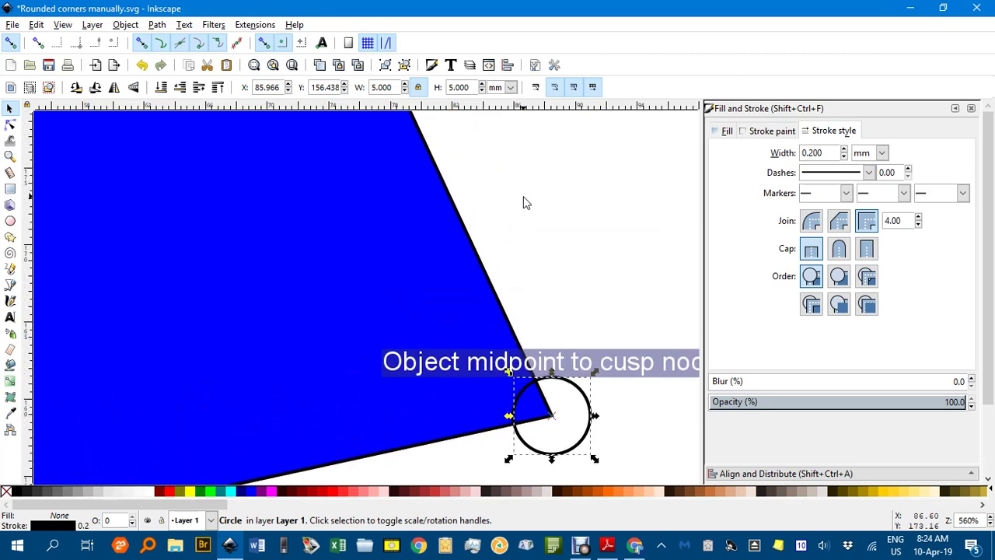
{"action": "scroll", "coordinate": [469, 285], "scroll_direction": "left", "scroll_amount": 5}
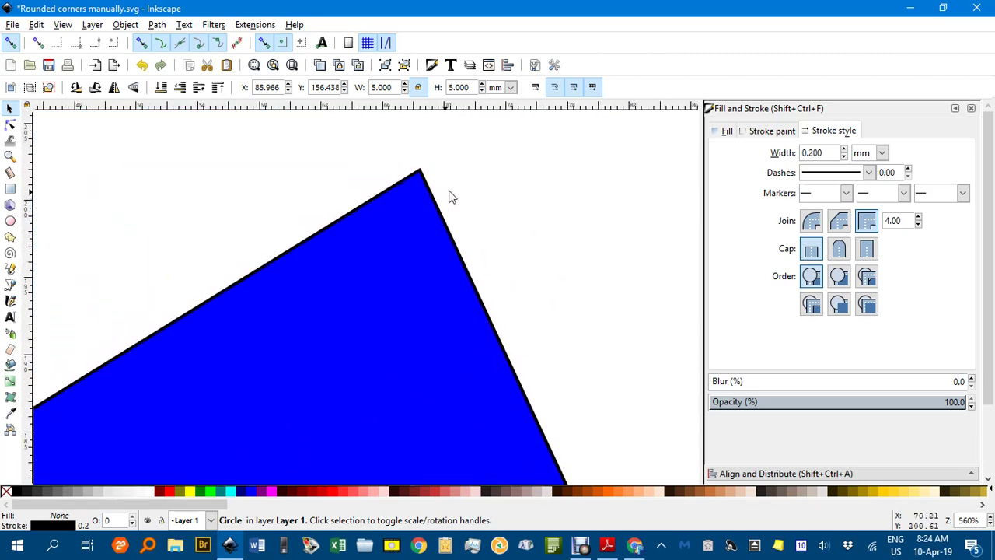
{"action": "key", "text": "ctrl+v"}
{"action": "left_click_drag", "start_coordinate": [465, 147], "coordinate": [395, 141]}
Paste a circle copy and snap its midpoint to the polygon's far-left pointed corner
{"action": "left_click_drag", "start_coordinate": [295, 286], "coordinate": [595, 191]}
{"action": "left_click_drag", "start_coordinate": [280, 340], "coordinate": [365, 151]}
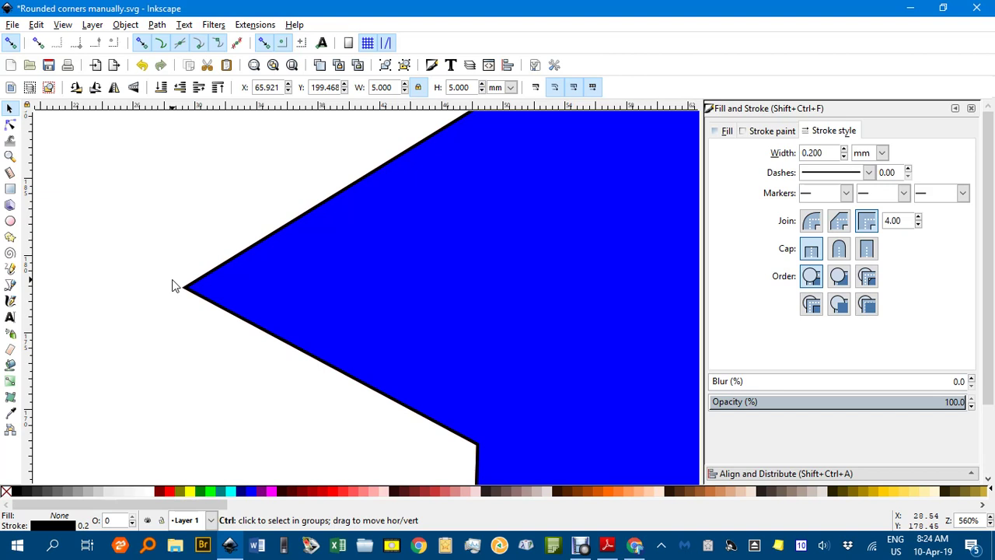
{"action": "key", "text": "ctrl+v"}
{"action": "mouse_move", "coordinate": [166, 258]}
{"action": "left_mouse_down"}
{"action": "mouse_move", "coordinate": [191, 261]}
{"action": "mouse_move", "coordinate": [168, 259]}
{"action": "left_mouse_up"}
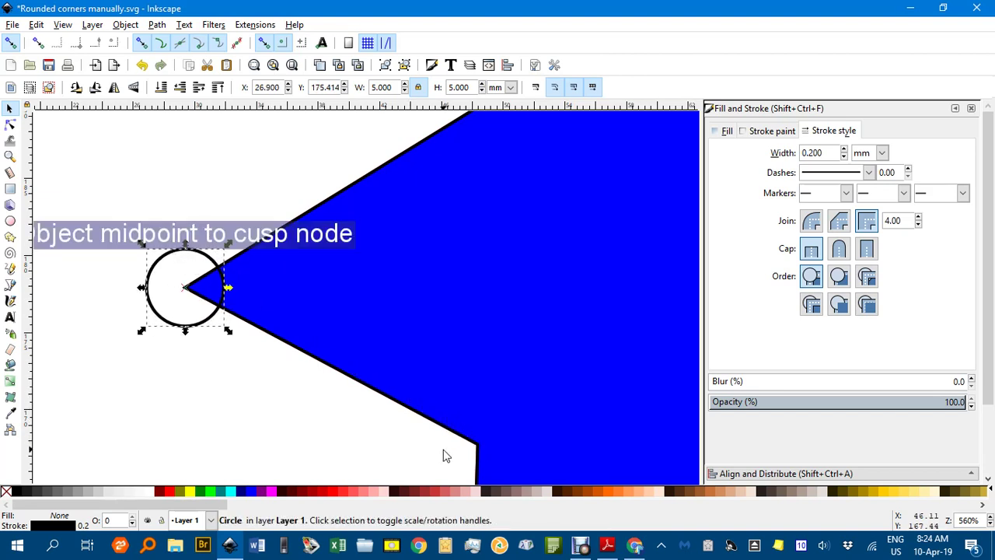
Paste a circle copy and snap its midpoint to the polygon's inner concave corner
{"action": "left_click_drag", "start_coordinate": [443, 450], "coordinate": [302, 293]}
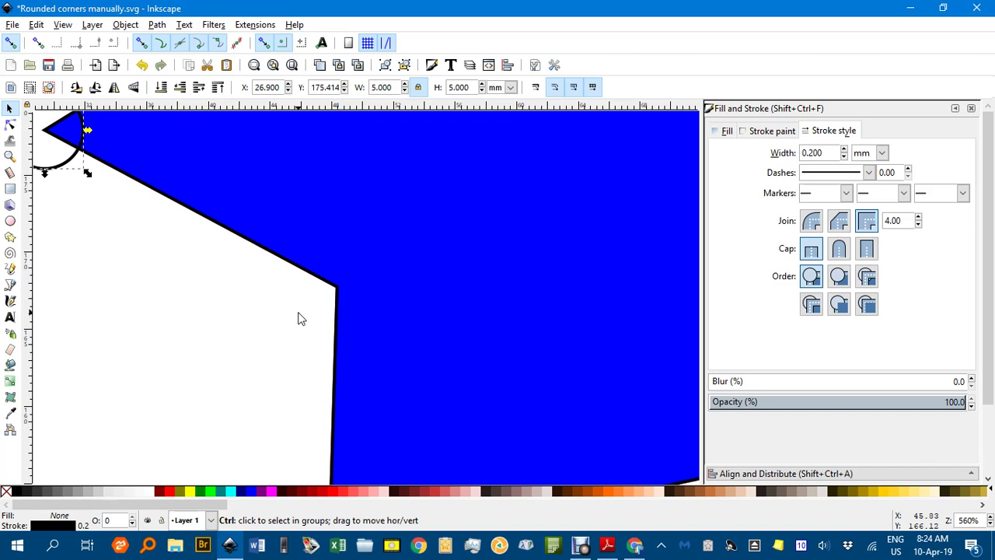
{"action": "key", "text": "ctrl+v"}
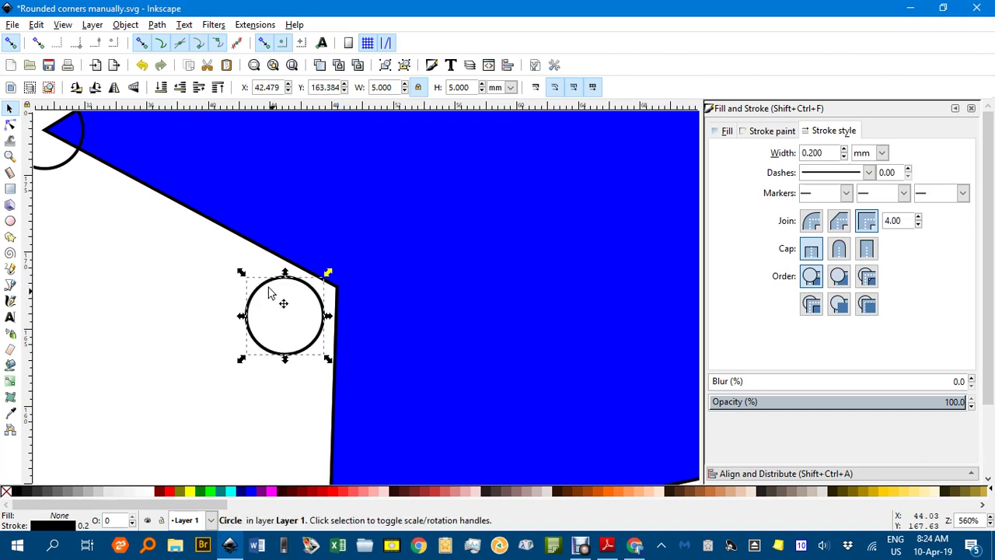
{"action": "left_click_drag", "start_coordinate": [269, 293], "coordinate": [323, 265]}
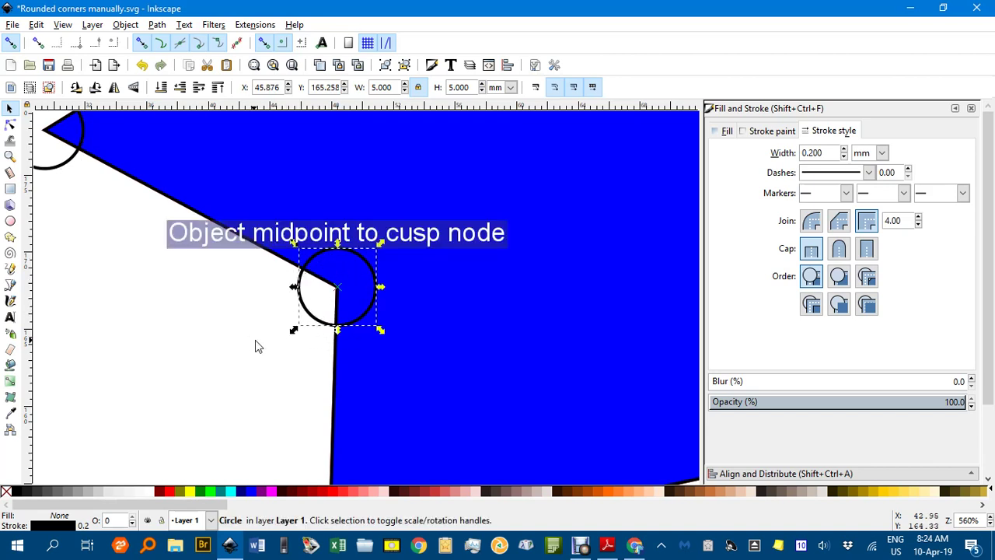
Add two nodes to the blue polygon's path where its edges cross the circle at the bottom-left corner
{"action": "scroll", "coordinate": [273, 366], "scroll_direction": "down", "scroll_amount": 8}
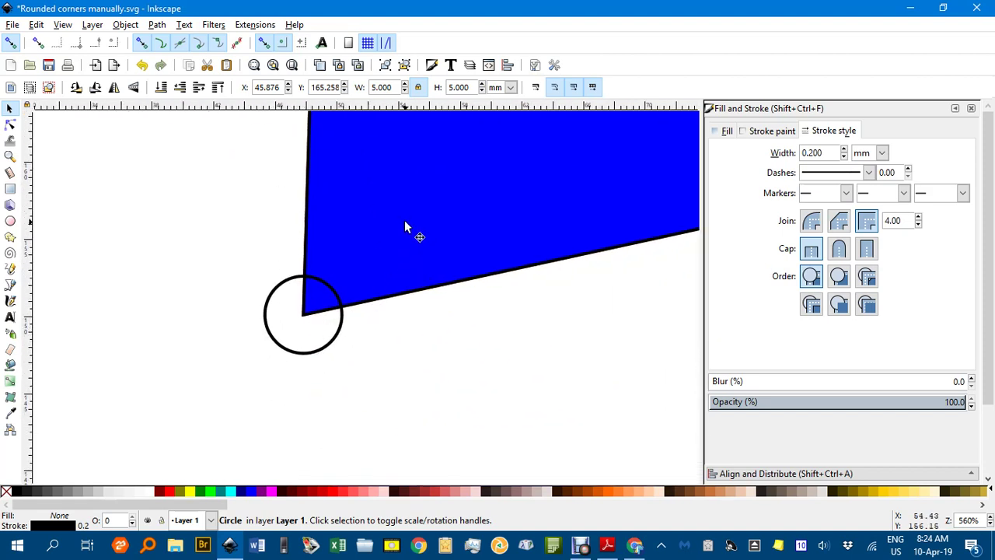
{"action": "left_click", "coordinate": [415, 185]}
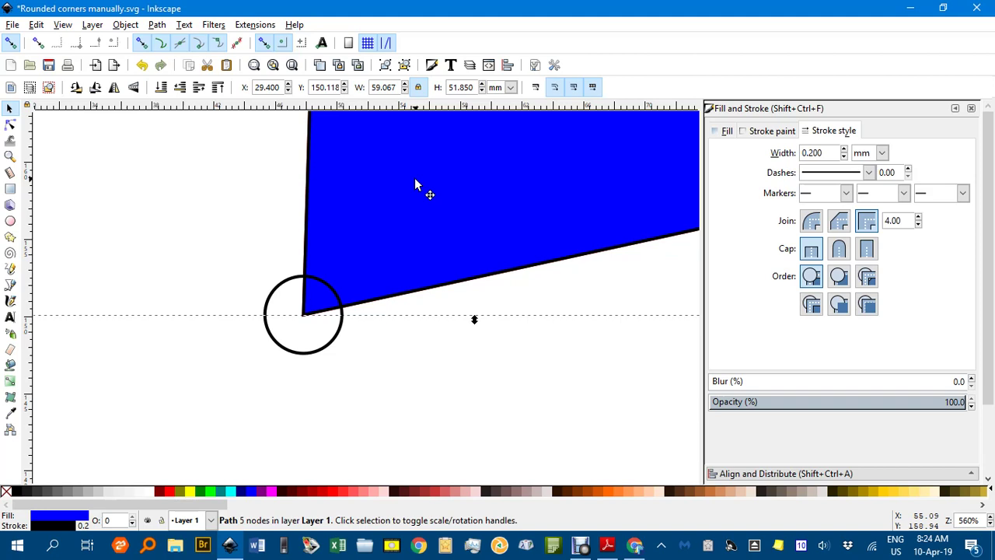
{"action": "key", "text": "n"}
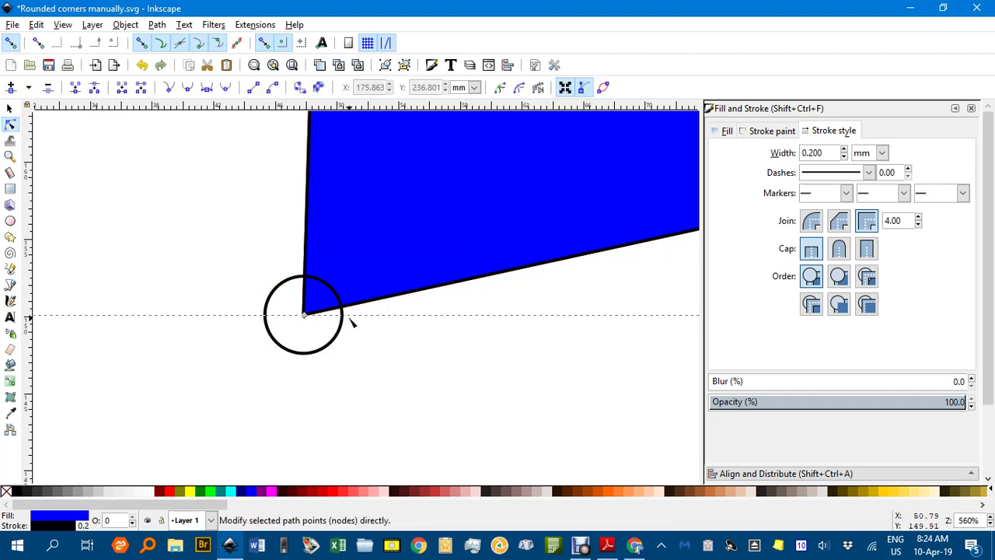
{"action": "left_click_drag", "start_coordinate": [348, 317], "coordinate": [348, 277]}
{"action": "scroll", "coordinate": [349, 277], "scroll_direction": "up", "scroll_amount": 4}
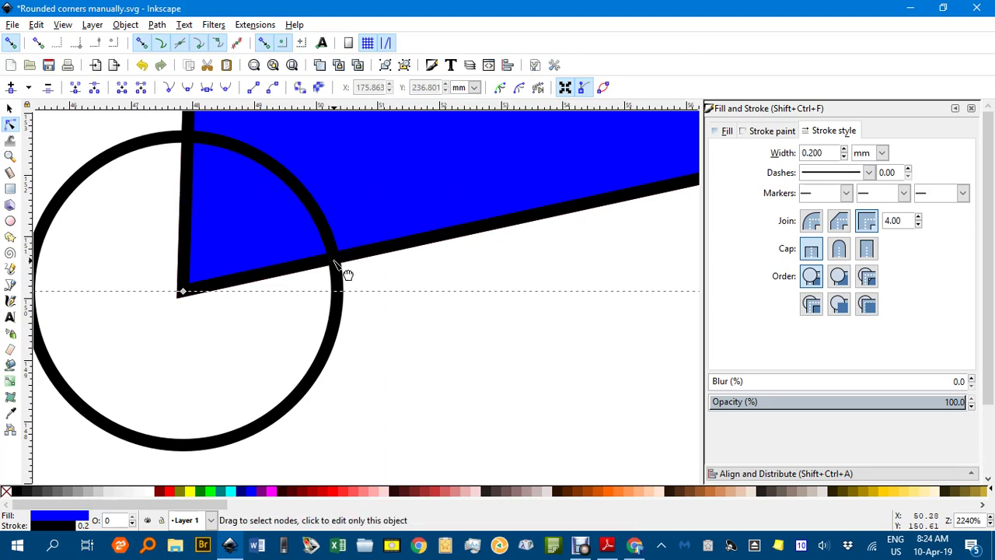
{"action": "left_click", "coordinate": [335, 260]}
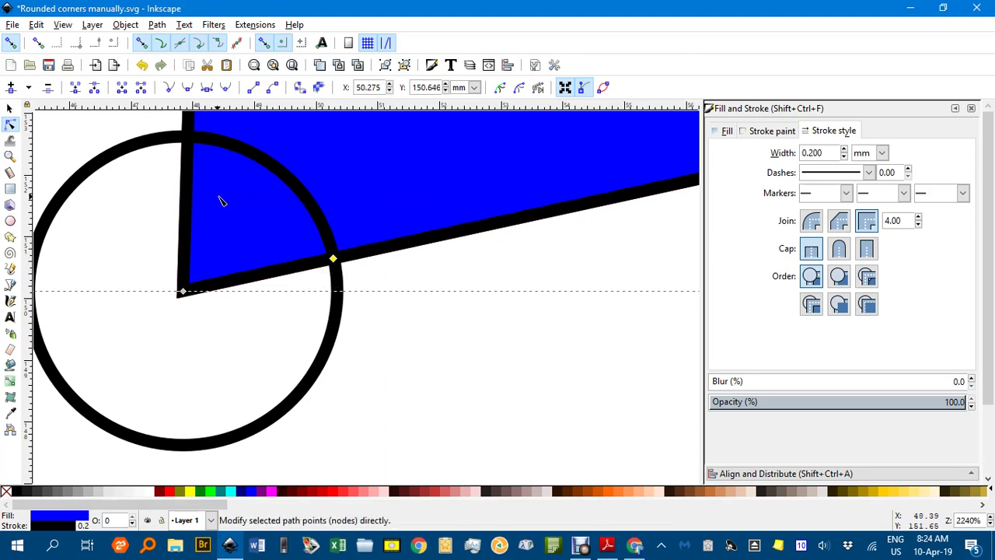
{"action": "left_click_drag", "start_coordinate": [233, 215], "coordinate": [249, 271]}
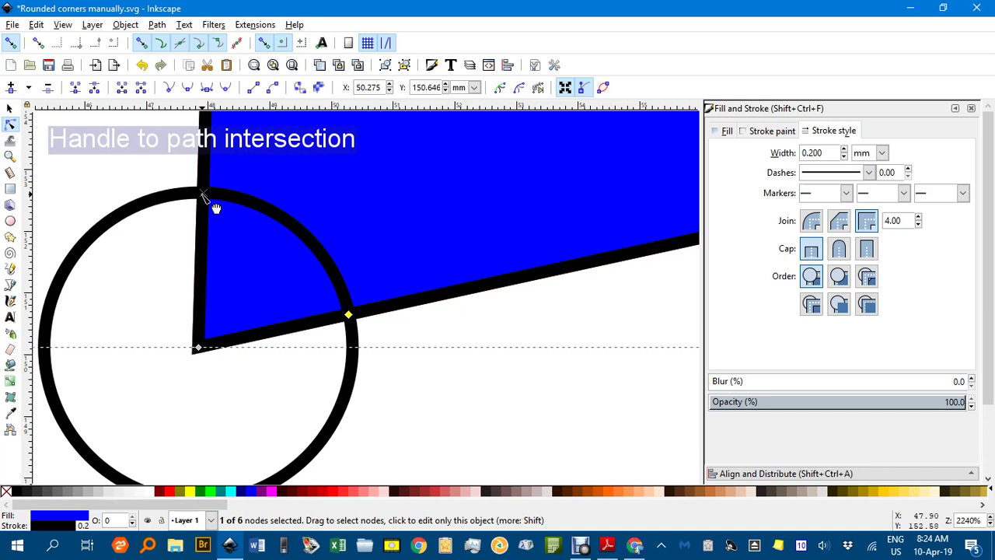
{"action": "left_click", "coordinate": [203, 194]}
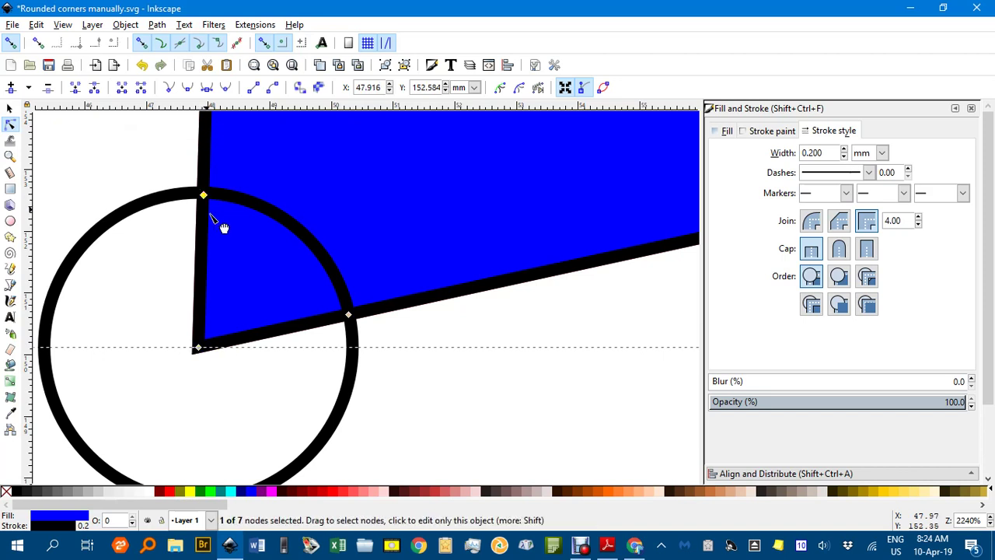
Delete the bottom-left corner node and pull both curve handles back onto the original straight edges inside the circle to round the corner
{"action": "left_click", "coordinate": [199, 349]}
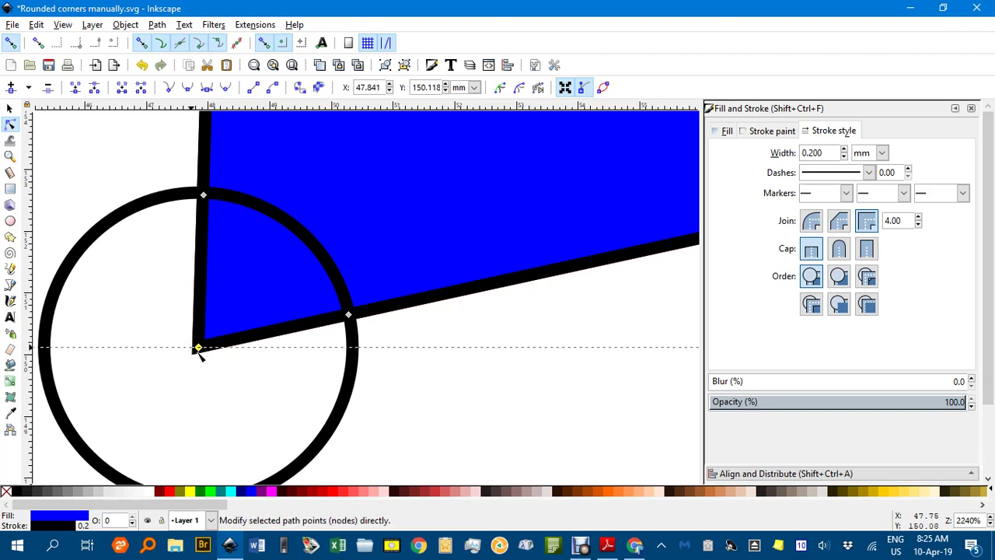
{"action": "key", "text": "Delete"}
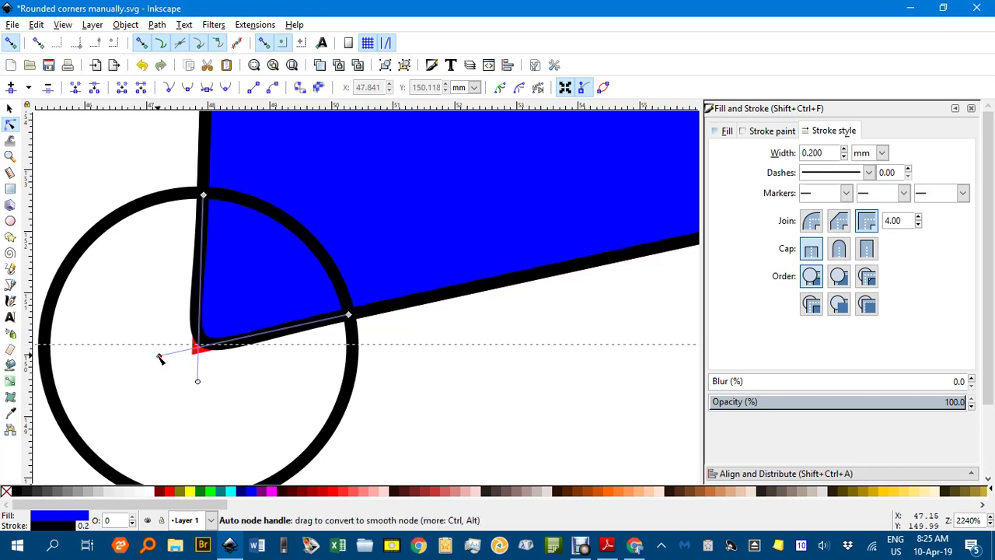
{"action": "left_click_drag", "start_coordinate": [160, 358], "coordinate": [271, 336]}
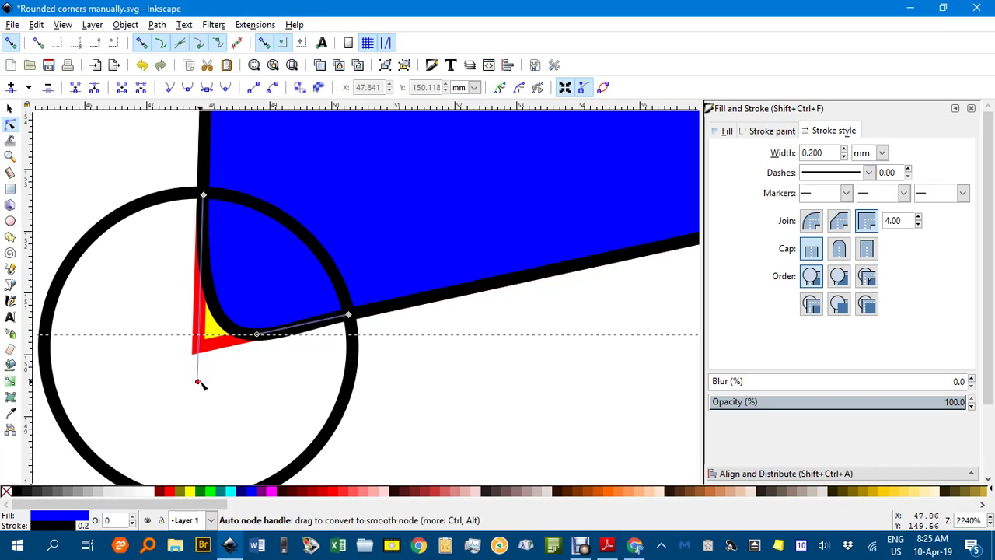
{"action": "left_click_drag", "start_coordinate": [198, 382], "coordinate": [201, 320]}
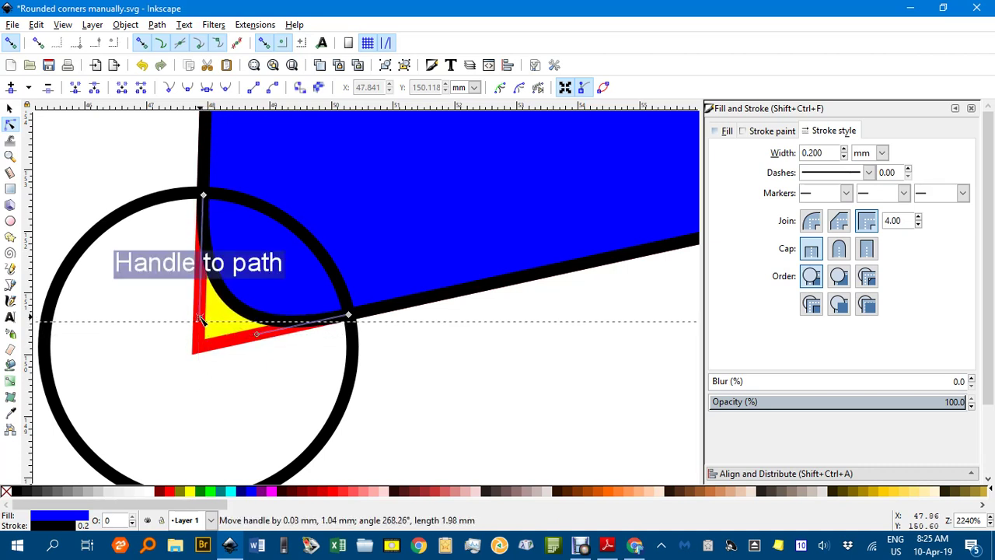
{"action": "left_click_drag", "start_coordinate": [201, 320], "coordinate": [199, 304]}
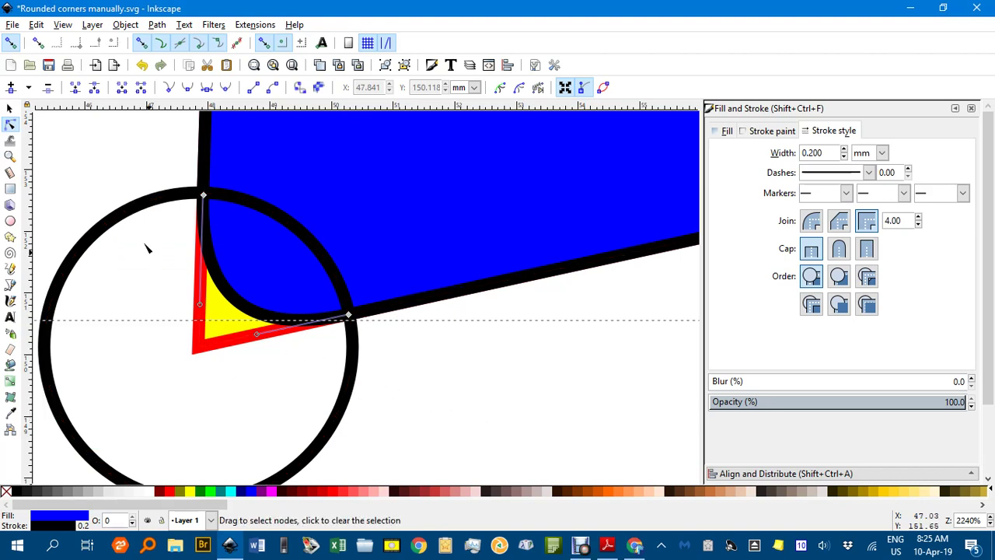
{"action": "left_click", "coordinate": [9, 108]}
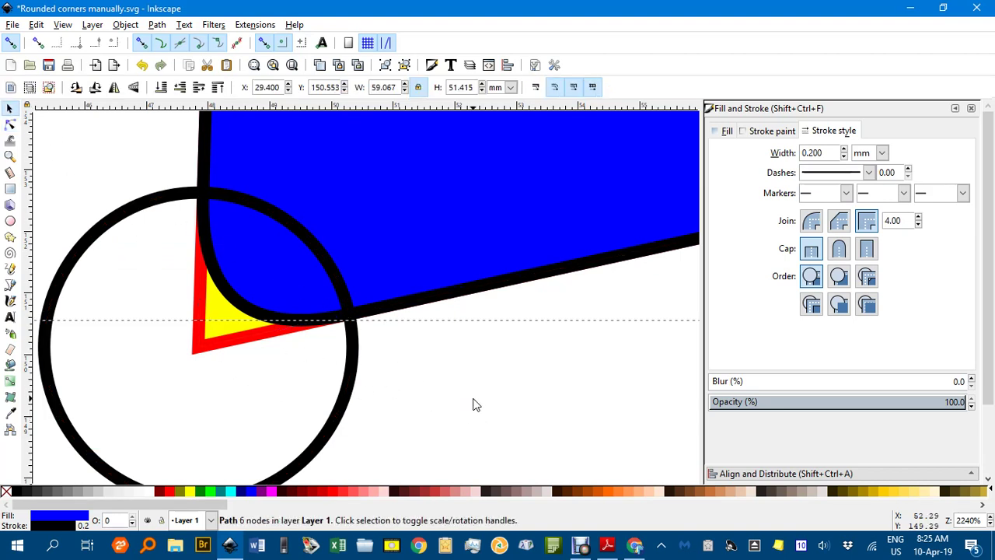
Add two nodes to the blue polygon's path where its edges cross the circle at the inner concave corner
{"action": "scroll", "coordinate": [489, 349], "scroll_direction": "down", "scroll_amount": 3, "text": "ctrl"}
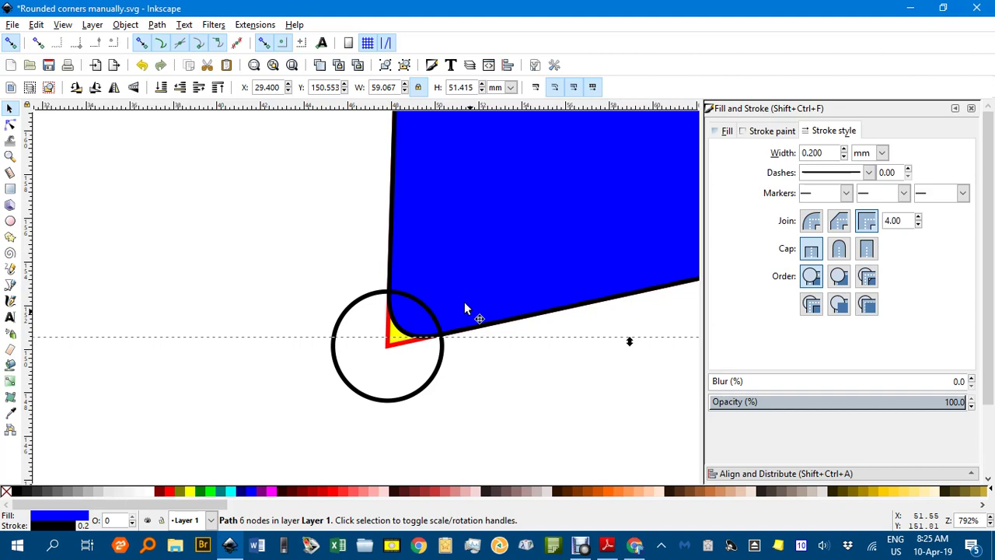
{"action": "scroll", "coordinate": [464, 307], "scroll_direction": "up", "scroll_amount": 4}
{"action": "scroll", "coordinate": [466, 365], "scroll_direction": "up", "scroll_amount": 5}
{"action": "scroll", "coordinate": [412, 257], "scroll_direction": "right", "scroll_amount": 2, "text": "shift"}
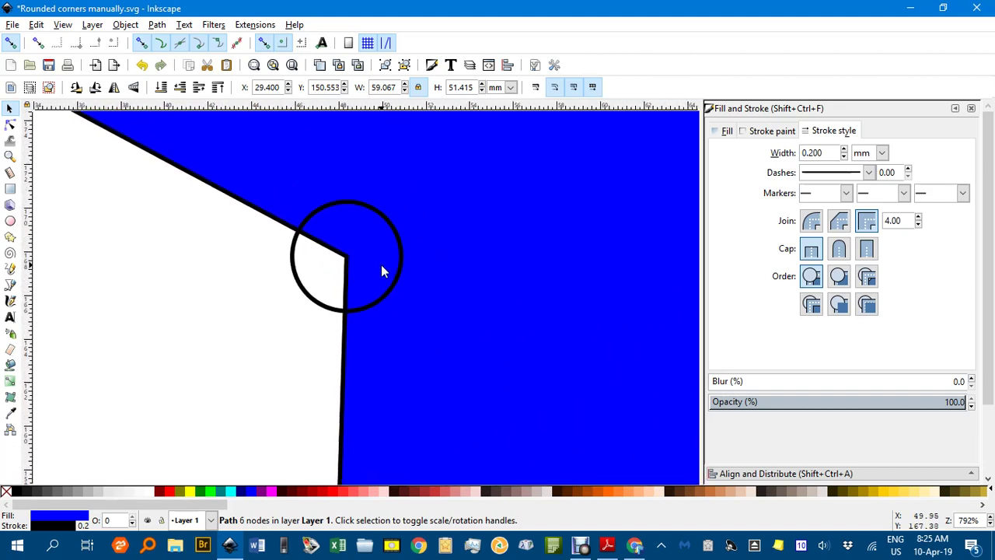
{"action": "scroll", "coordinate": [347, 251], "scroll_direction": "up", "scroll_amount": 2, "text": "ctrl"}
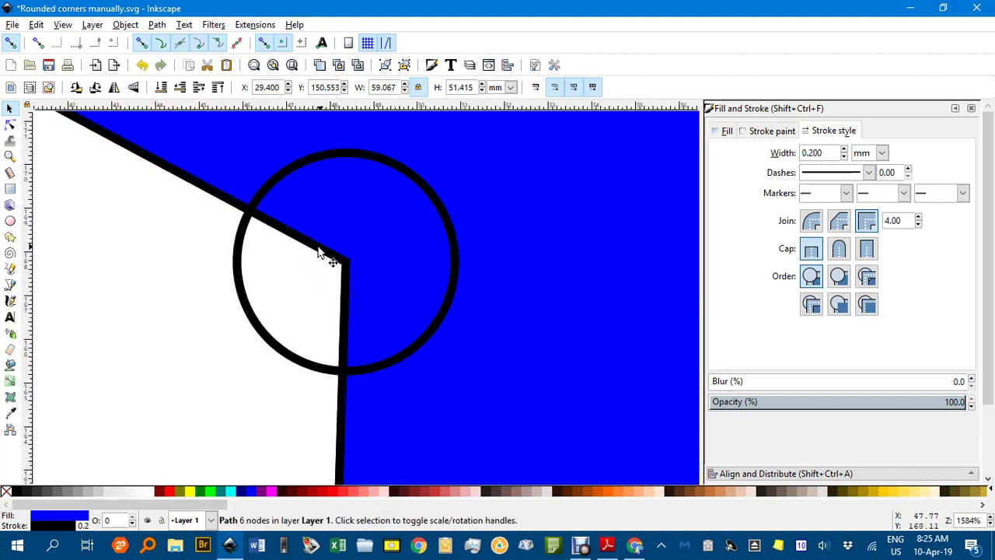
{"action": "key", "text": "n"}
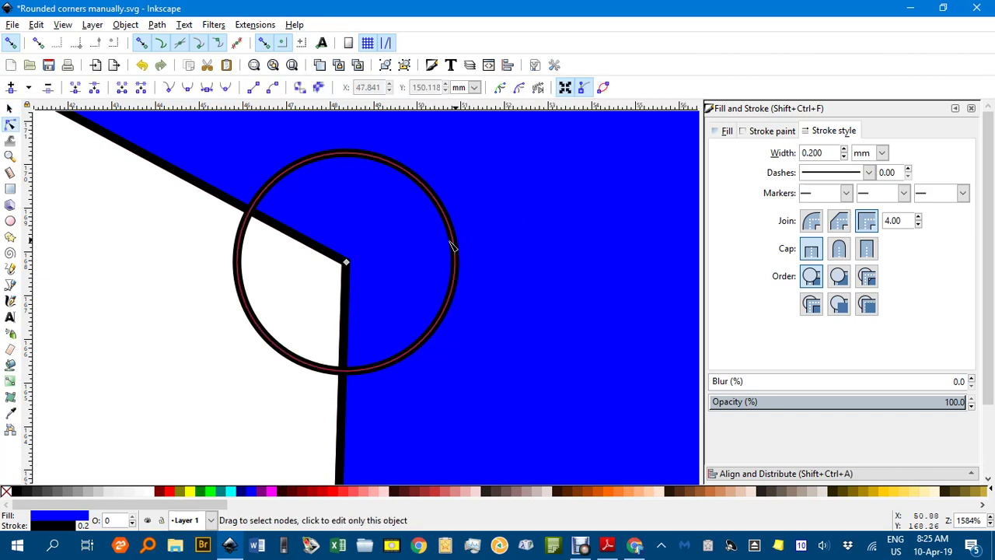
{"action": "double_click", "coordinate": [342, 372]}
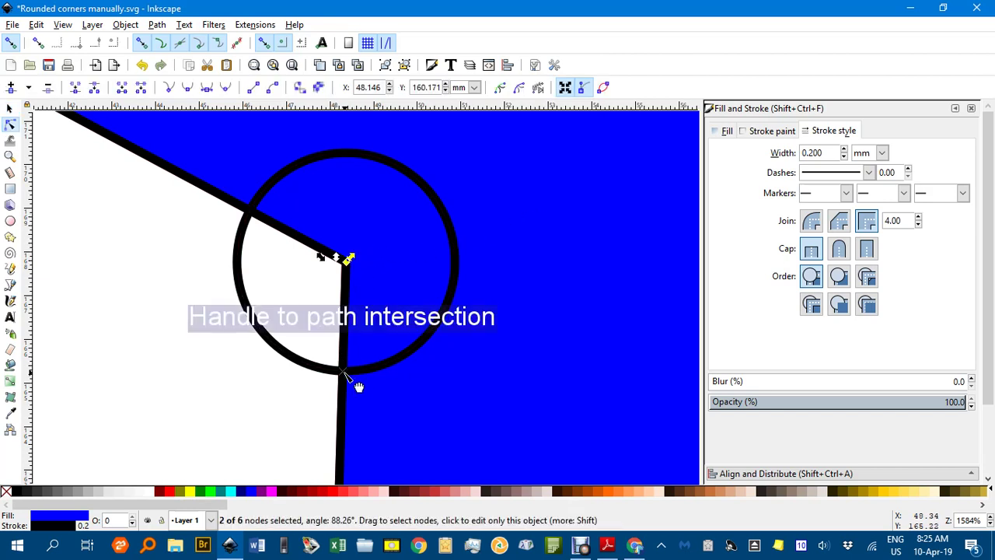
{"action": "double_click", "coordinate": [254, 210]}
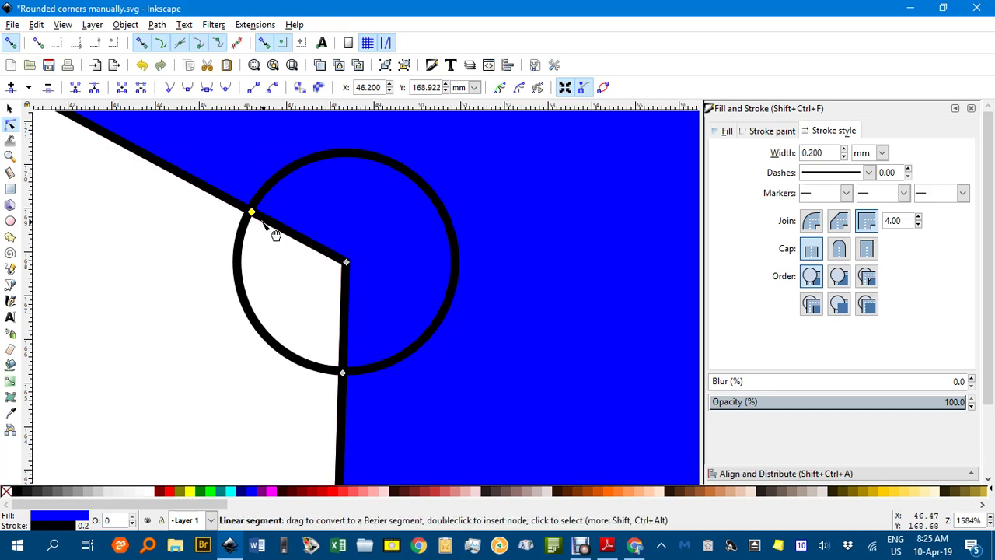
Delete the inner concave corner's node and snap both curve handles back along the original edges to round it
{"action": "left_click", "coordinate": [347, 262]}
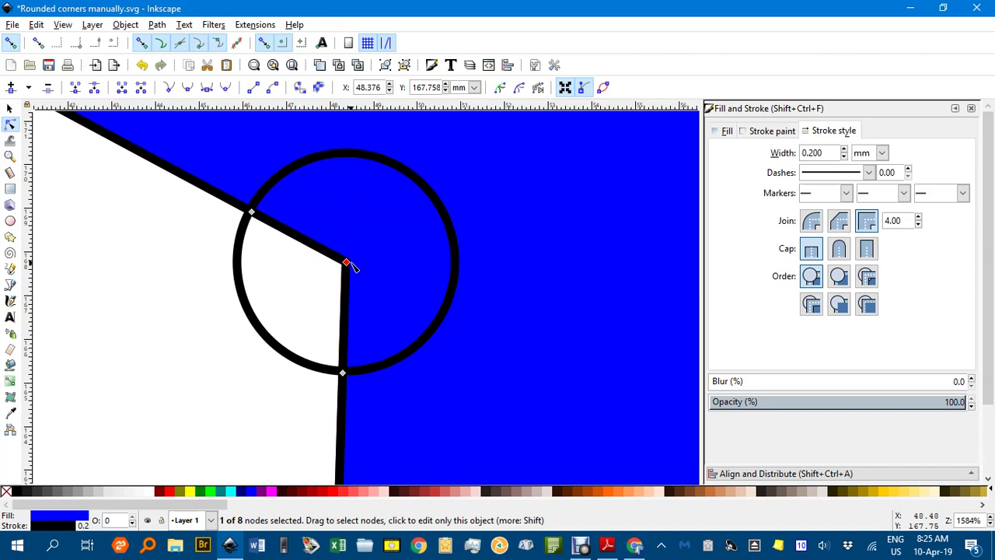
{"action": "key", "text": "Delete"}
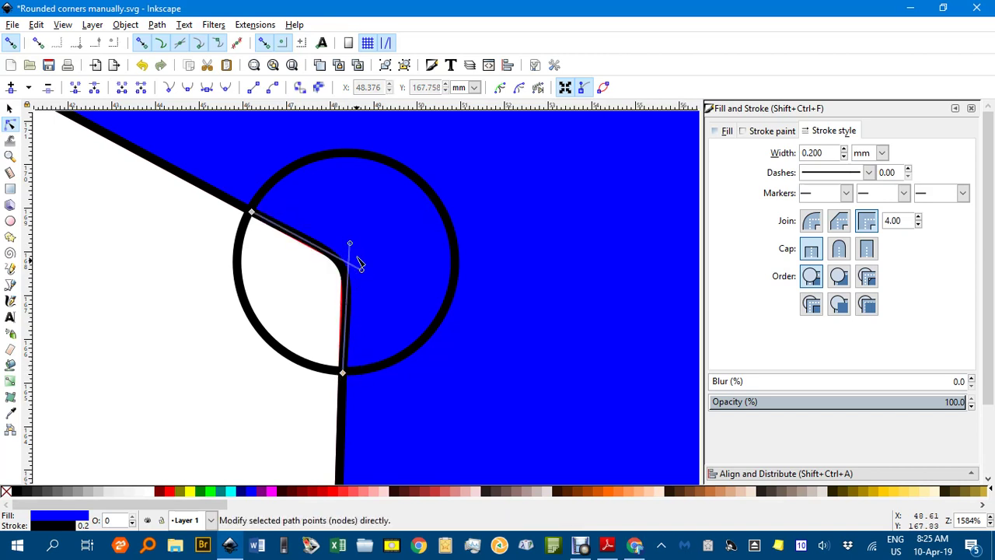
{"action": "left_click_drag", "start_coordinate": [349, 246], "coordinate": [345, 305]}
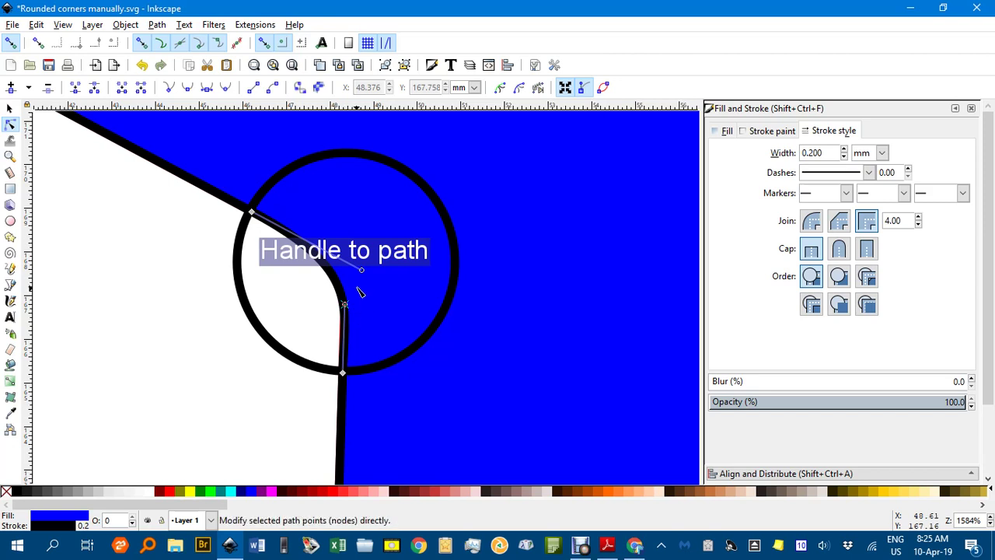
{"action": "left_click_drag", "start_coordinate": [362, 269], "coordinate": [313, 246]}
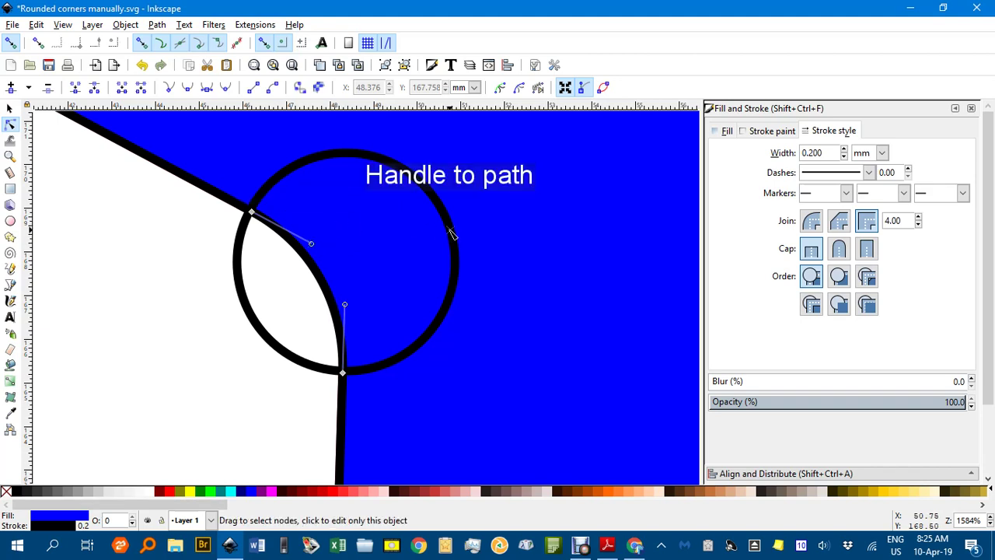
Add two nodes to the path where the edges cross the circle at the far-left pointed corner
{"action": "scroll", "coordinate": [450, 233], "scroll_direction": "down", "scroll_amount": 2}
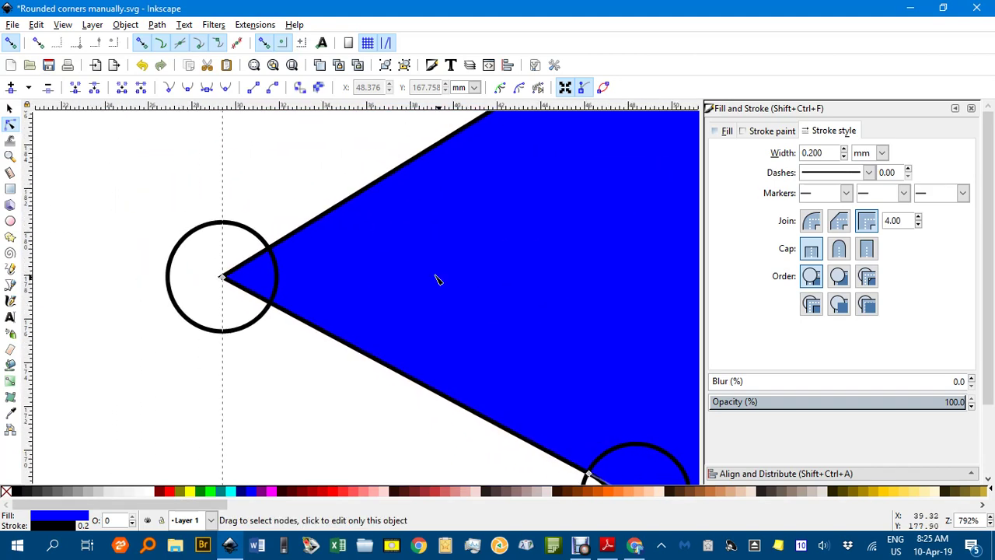
{"action": "scroll", "coordinate": [284, 225], "scroll_direction": "up", "scroll_amount": 3}
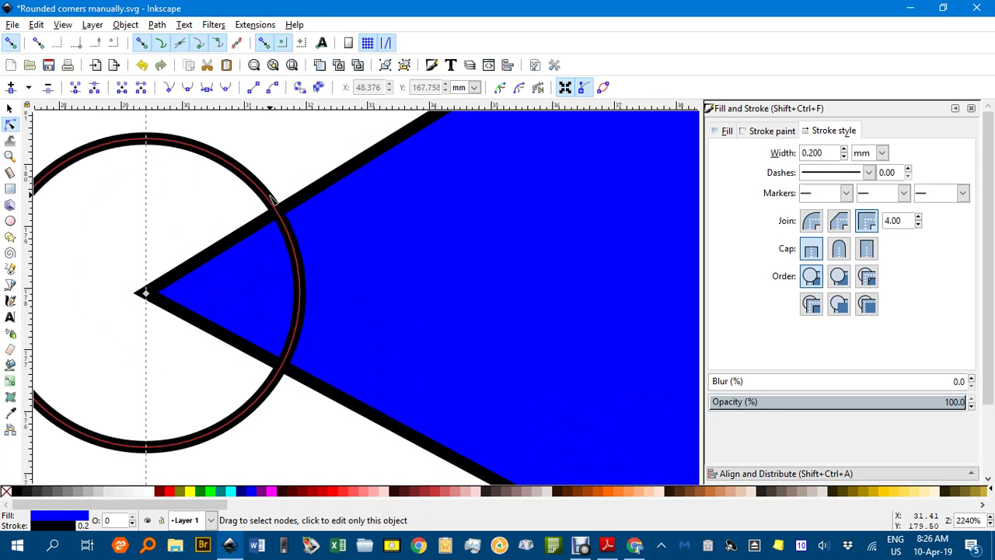
{"action": "double_click", "coordinate": [277, 212]}
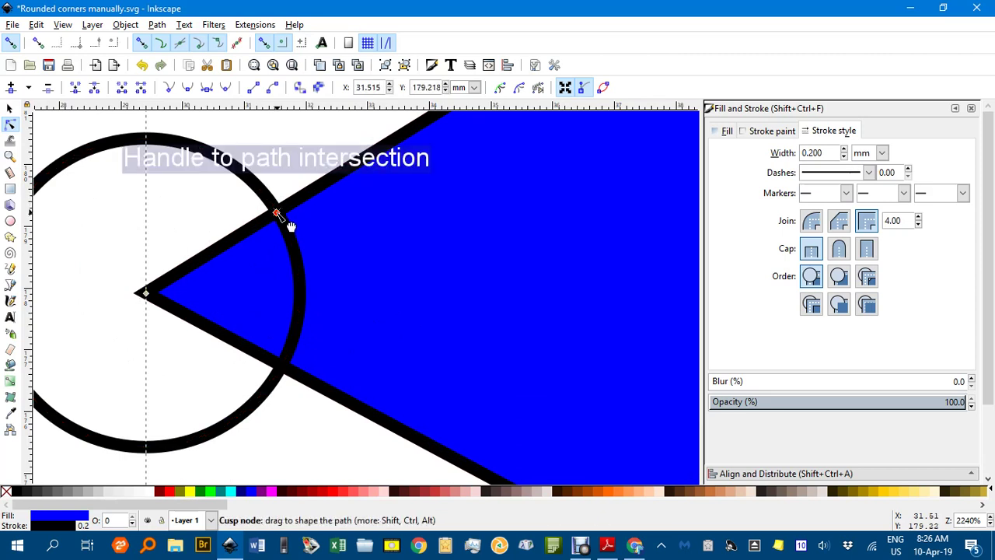
{"action": "double_click", "coordinate": [282, 366]}
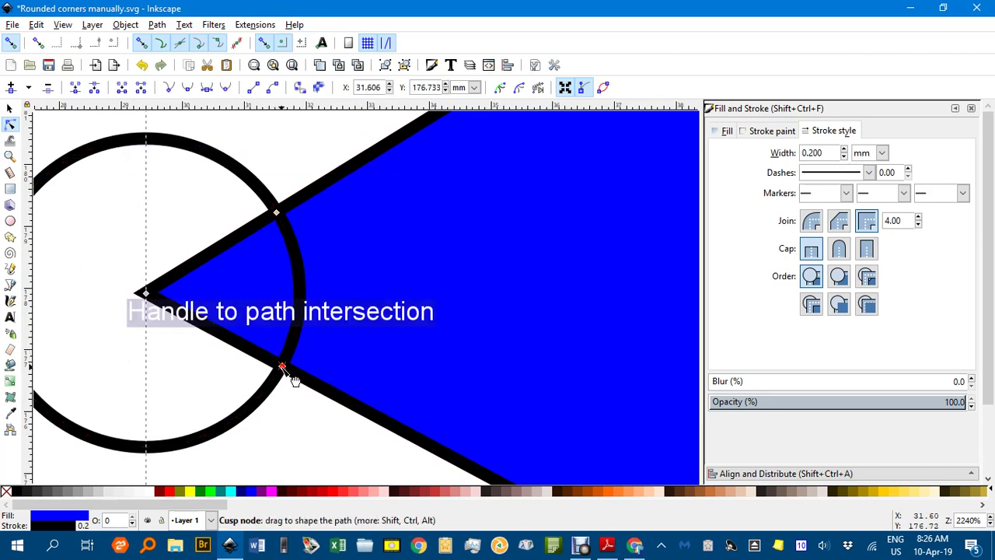
Delete the far-left tip node and snap both curve handles onto the original edges to round the point
{"action": "left_click", "coordinate": [147, 294]}
{"action": "key", "text": "Delete"}
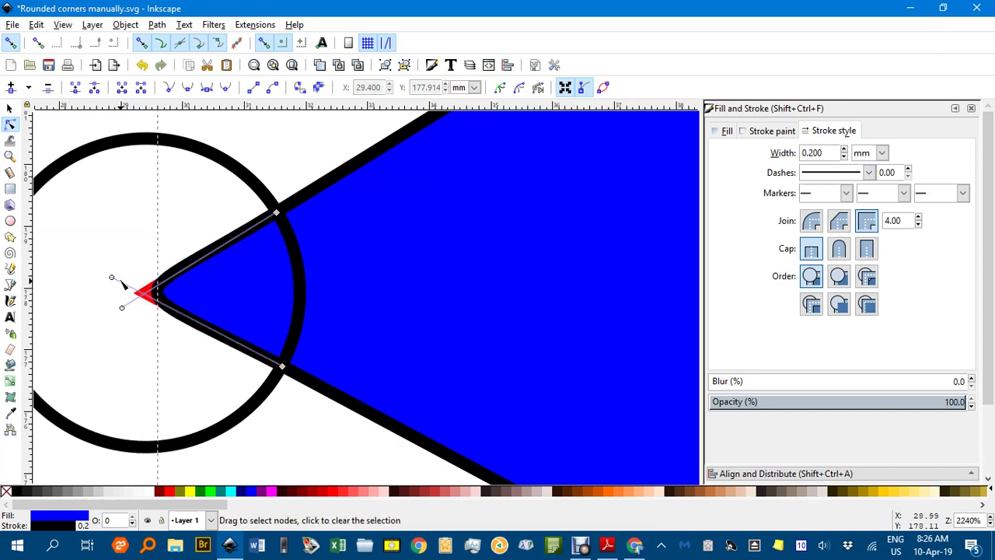
{"action": "left_click_drag", "start_coordinate": [122, 310], "coordinate": [183, 269]}
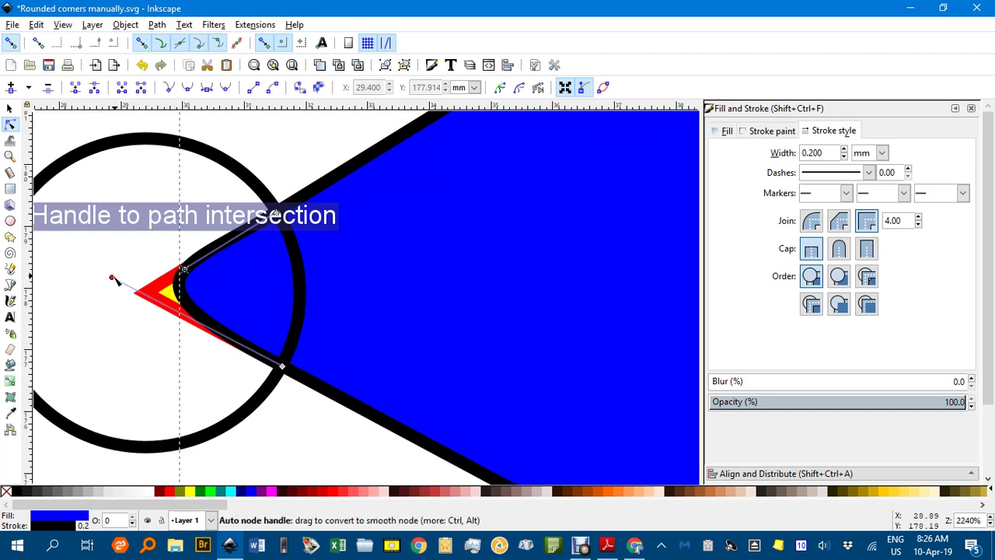
{"action": "left_click_drag", "start_coordinate": [113, 278], "coordinate": [169, 308]}
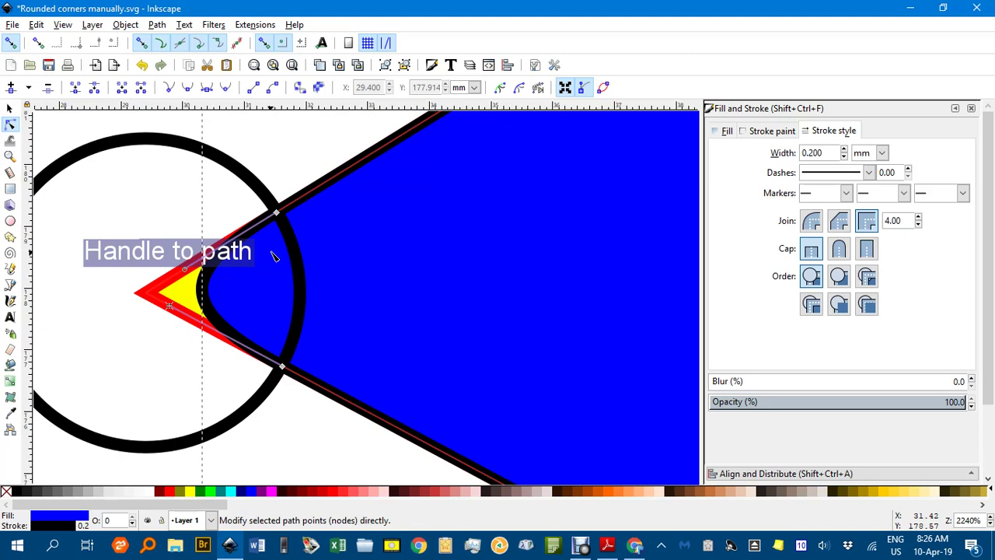
Add two nodes to the path where the edges cross the circle at the polygon's top corner
{"action": "scroll", "coordinate": [286, 258], "scroll_direction": "down", "scroll_amount": 4}
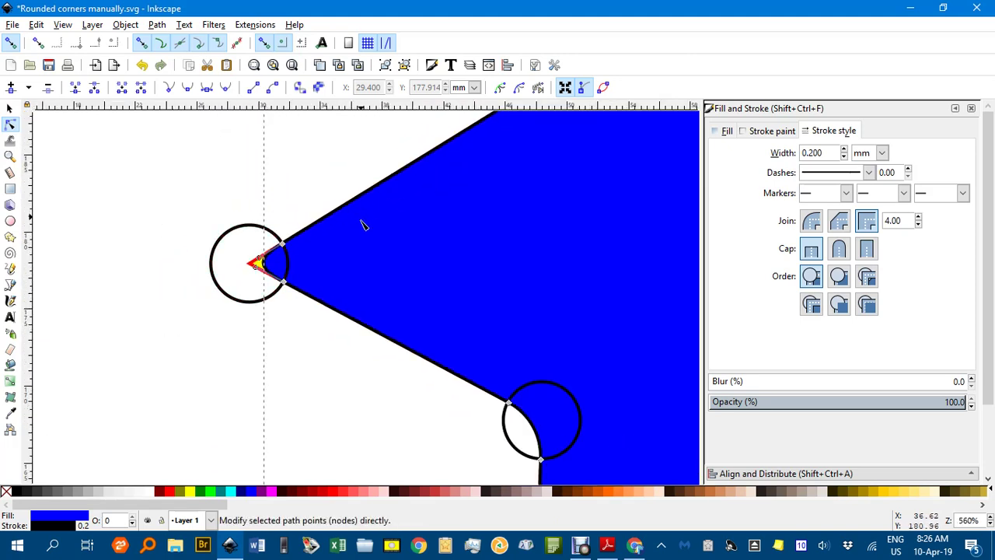
{"action": "scroll", "coordinate": [330, 291], "scroll_direction": "up", "scroll_amount": 3}
{"action": "scroll", "coordinate": [330, 291], "scroll_direction": "right", "scroll_amount": 2}
{"action": "left_click_drag", "start_coordinate": [542, 189], "coordinate": [414, 233]}
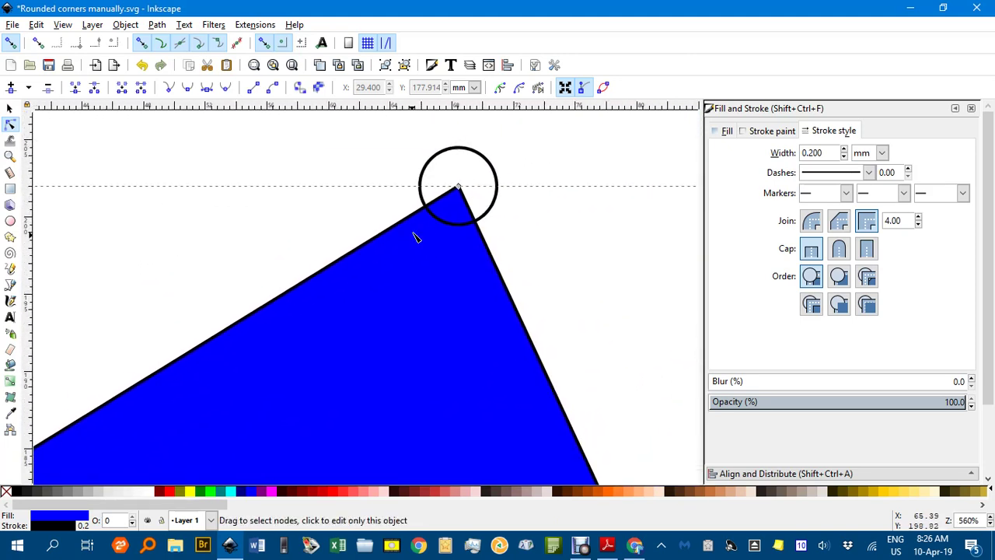
{"action": "scroll", "coordinate": [470, 186], "scroll_direction": "up", "scroll_amount": 1}
{"action": "scroll", "coordinate": [471, 191], "scroll_direction": "up", "scroll_amount": 3}
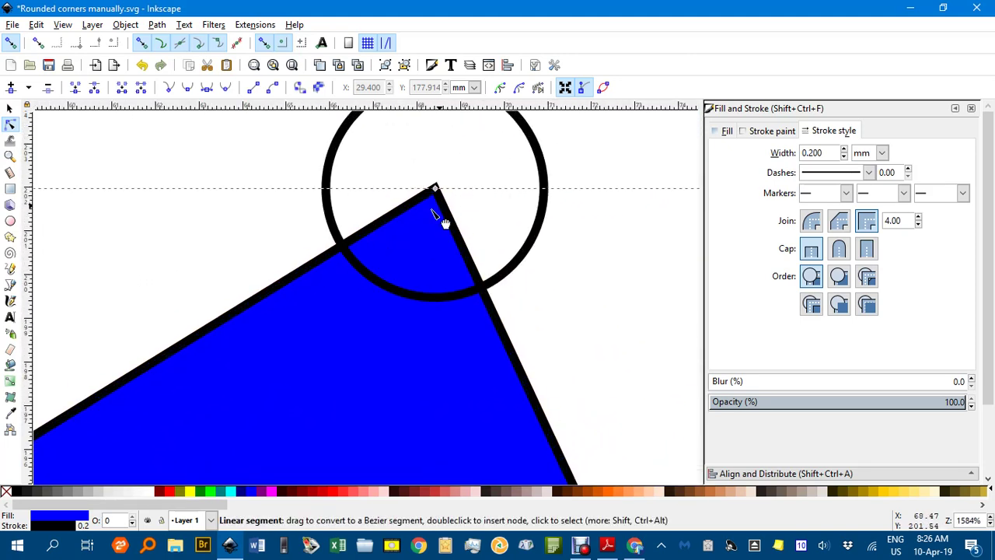
{"action": "left_click", "coordinate": [308, 262]}
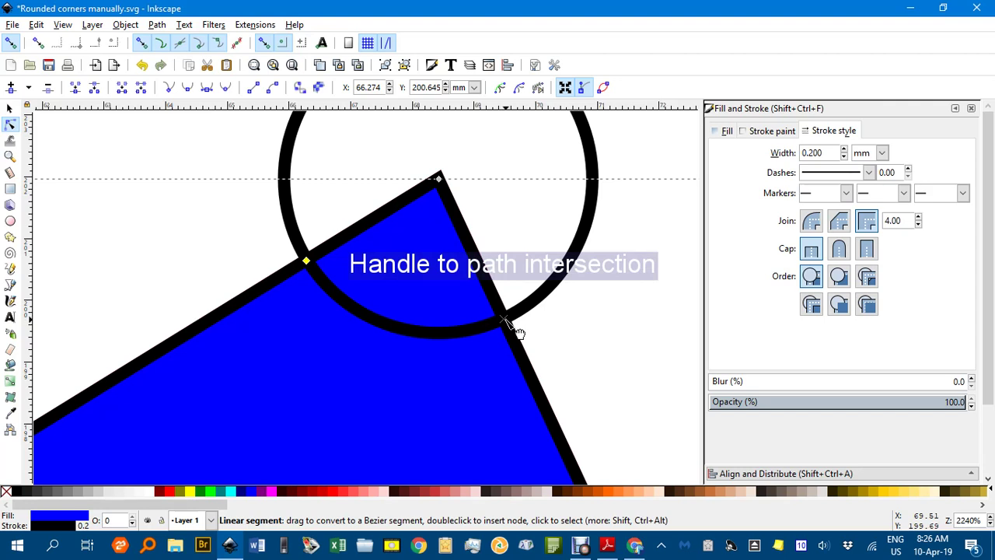
{"action": "double_click", "coordinate": [505, 320]}
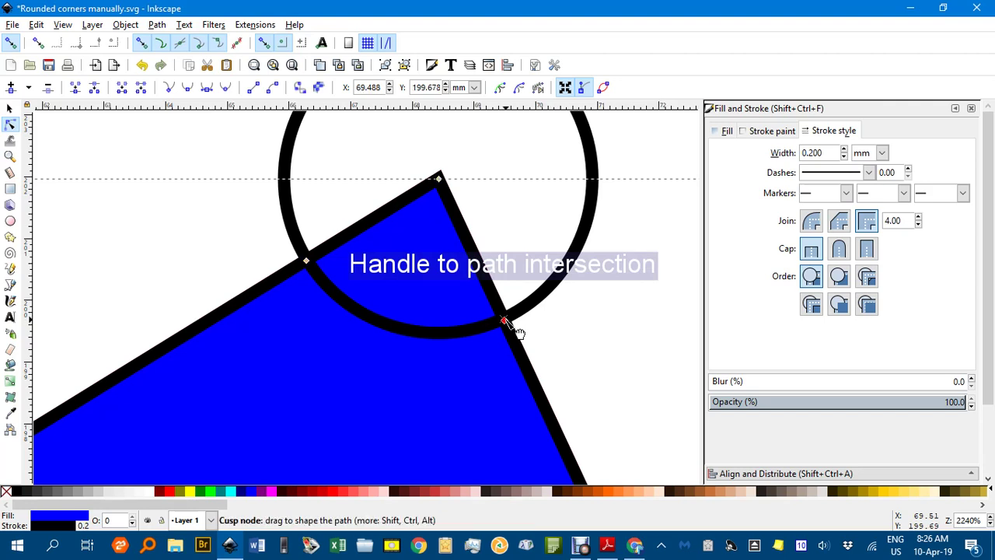
Delete the top corner node and snap both curve handles onto the original edges to round the corner
{"action": "left_click", "coordinate": [439, 181]}
{"action": "key", "text": "Delete"}
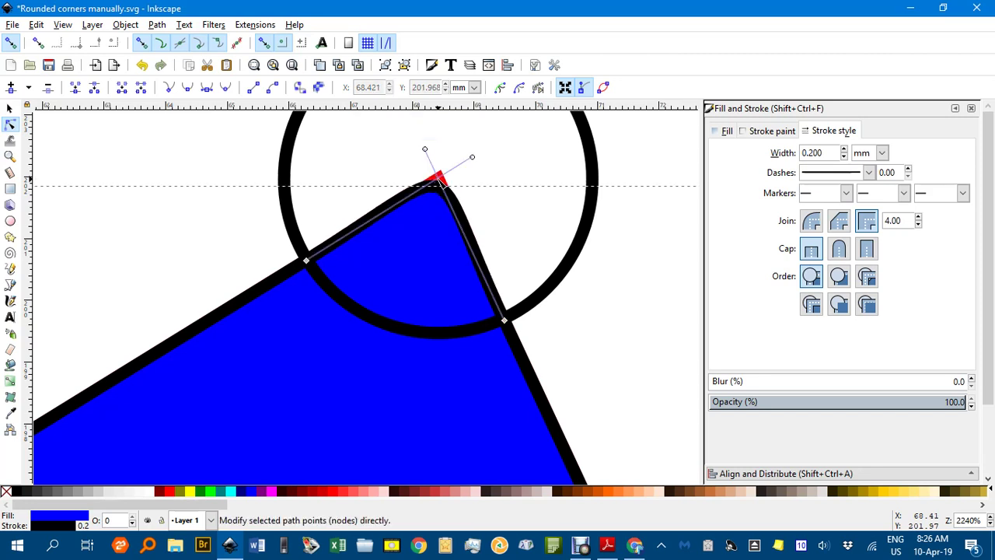
{"action": "left_click_drag", "start_coordinate": [472, 159], "coordinate": [395, 211]}
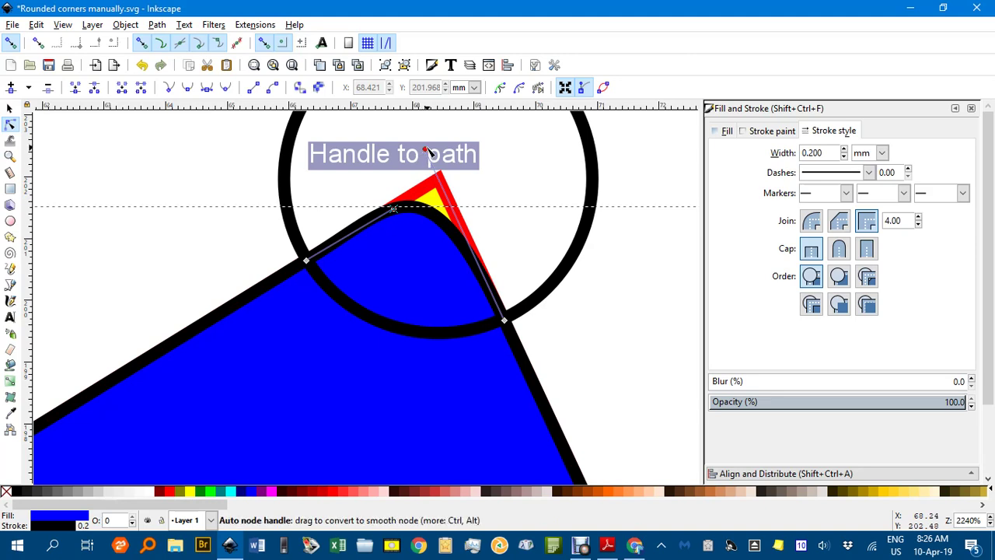
{"action": "left_click_drag", "start_coordinate": [427, 150], "coordinate": [455, 211]}
Add two nodes to the path where the edges cross the circle at the polygon's lower-right corner
{"action": "scroll", "coordinate": [554, 247], "scroll_direction": "down", "scroll_amount": 3}
{"action": "left_click_drag", "start_coordinate": [639, 343], "coordinate": [464, 186]}
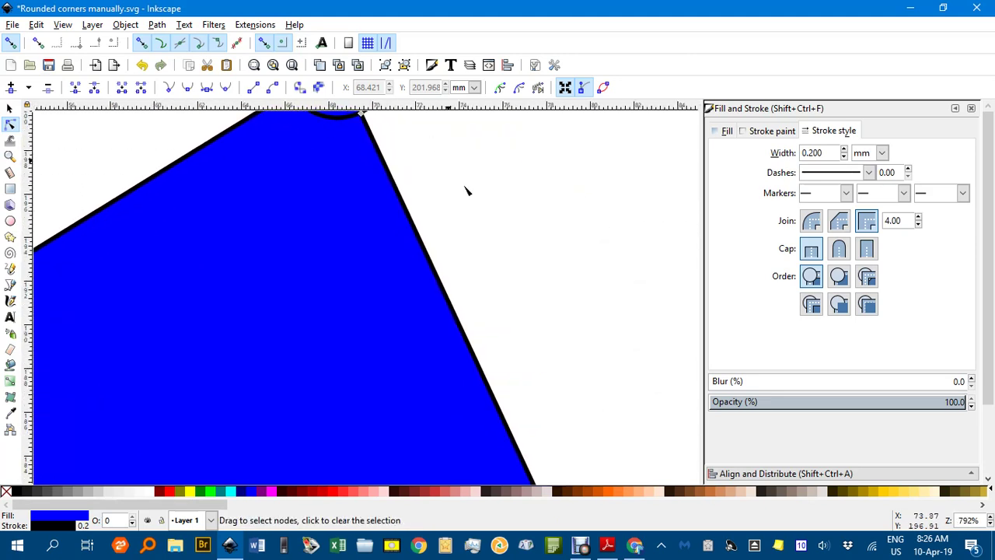
{"action": "left_click_drag", "start_coordinate": [556, 395], "coordinate": [540, 171]}
{"action": "left_click_drag", "start_coordinate": [603, 377], "coordinate": [526, 157]}
{"action": "scroll", "coordinate": [568, 275], "scroll_direction": "down", "scroll_amount": 2}
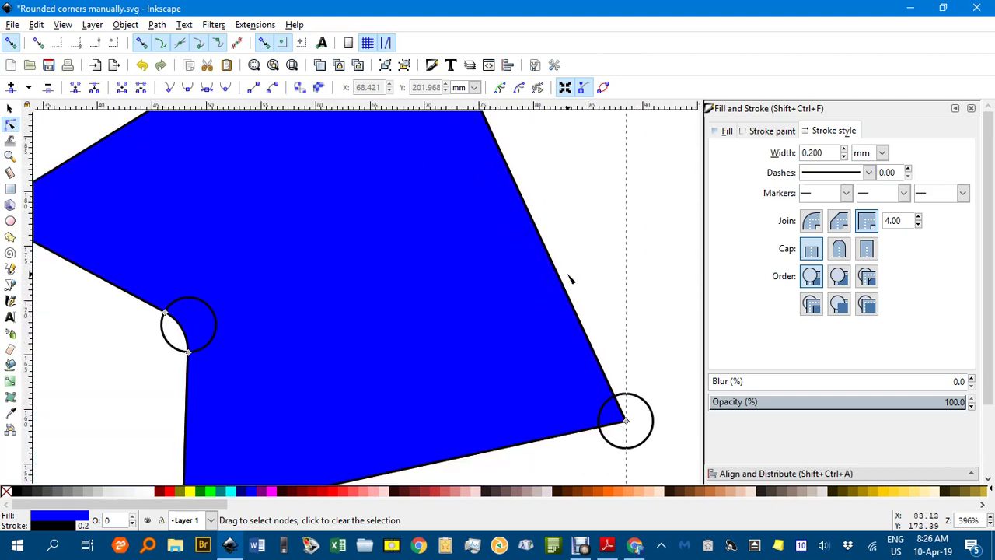
{"action": "scroll", "coordinate": [577, 333], "scroll_direction": "down", "scroll_amount": 3}
{"action": "scroll", "coordinate": [518, 267], "scroll_direction": "right", "scroll_amount": 3}
{"action": "scroll", "coordinate": [544, 305], "scroll_direction": "up", "scroll_amount": 3}
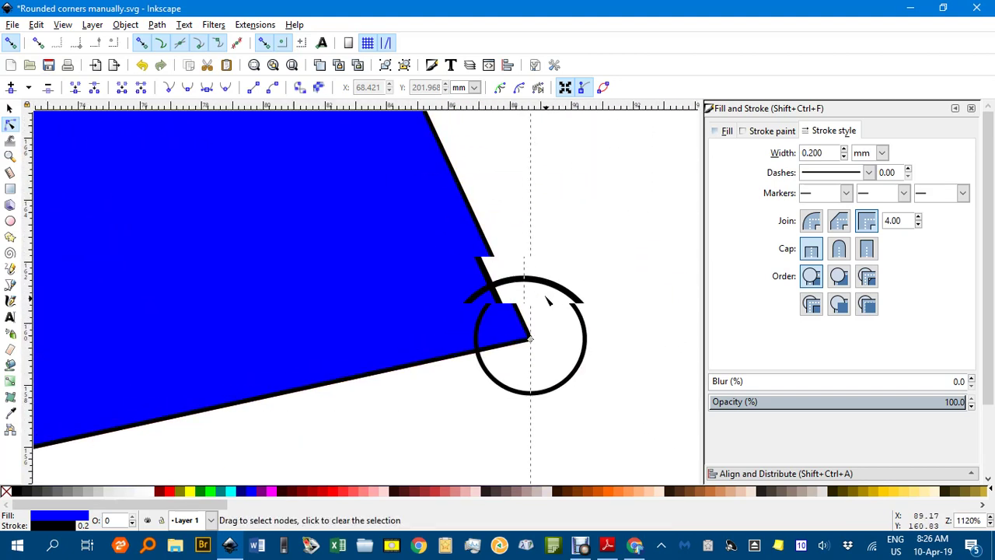
{"action": "scroll", "coordinate": [544, 310], "scroll_direction": "up", "scroll_amount": 1}
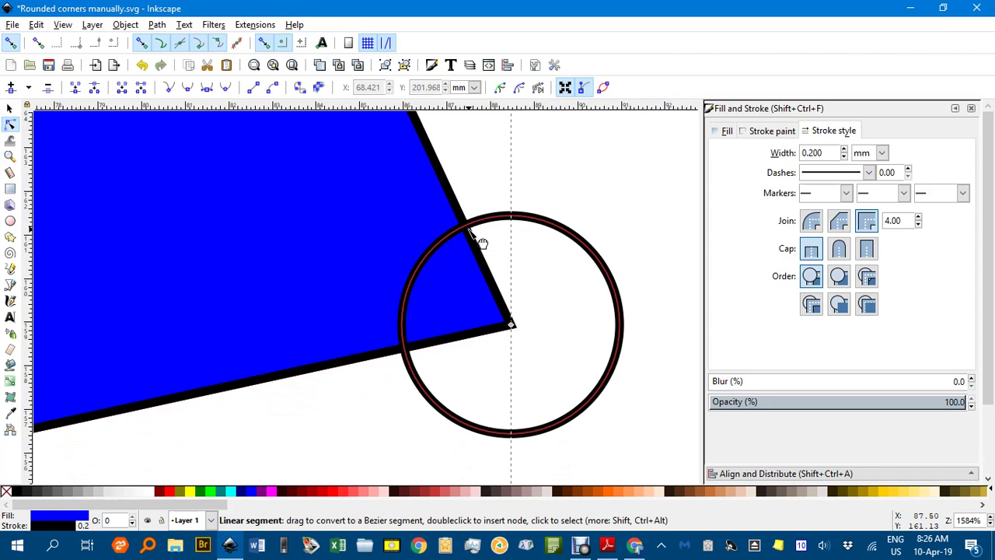
{"action": "double_click", "coordinate": [466, 230]}
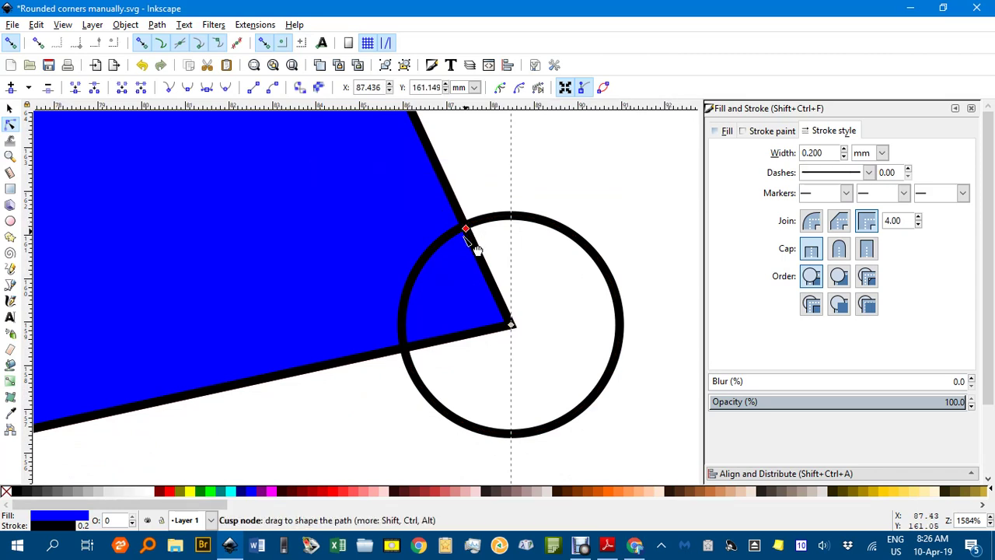
{"action": "left_click", "coordinate": [405, 349]}
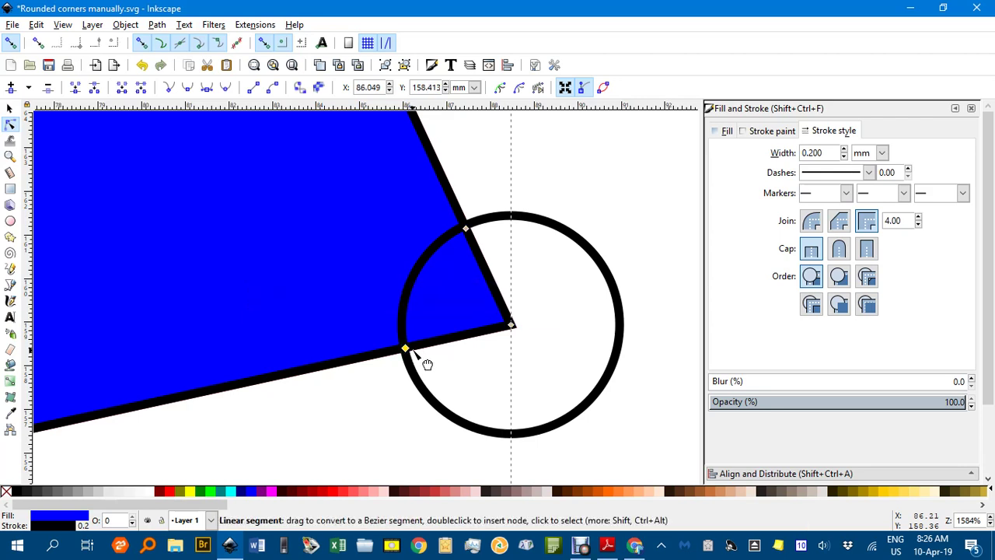
{"action": "double_click", "coordinate": [424, 360]}
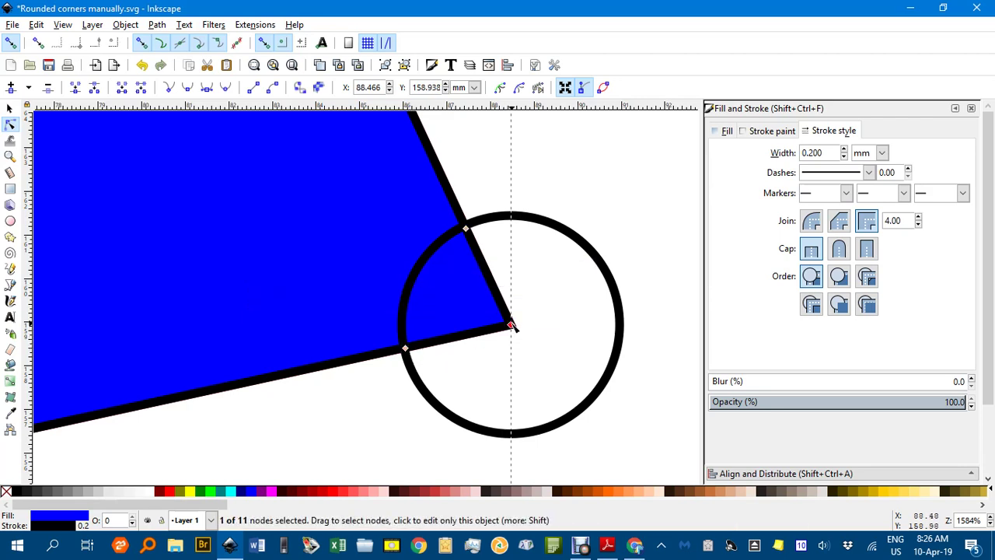
Delete the lower-right corner node and snap both curve handles onto the original edges to round the corner
{"action": "key", "text": "Delete"}
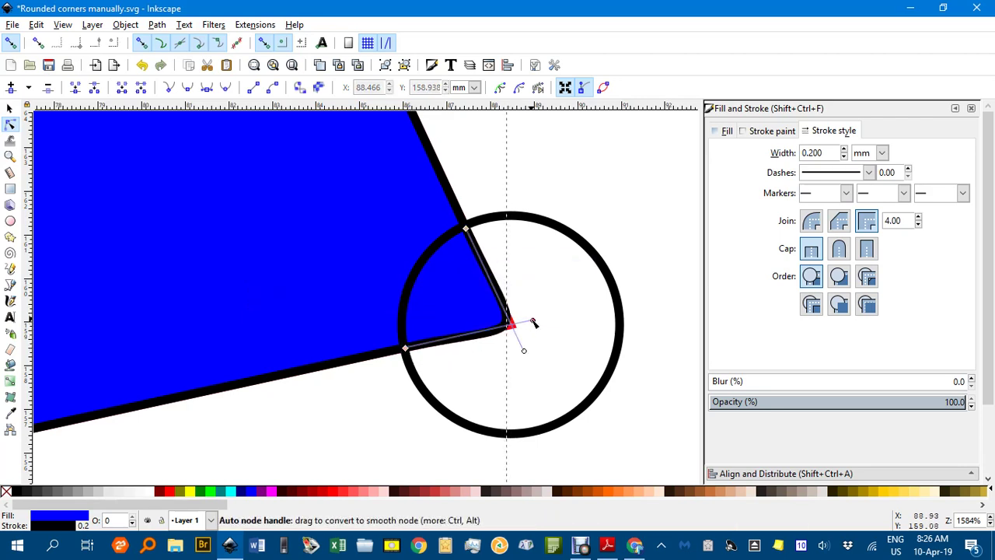
{"action": "left_click_drag", "start_coordinate": [533, 327], "coordinate": [466, 335]}
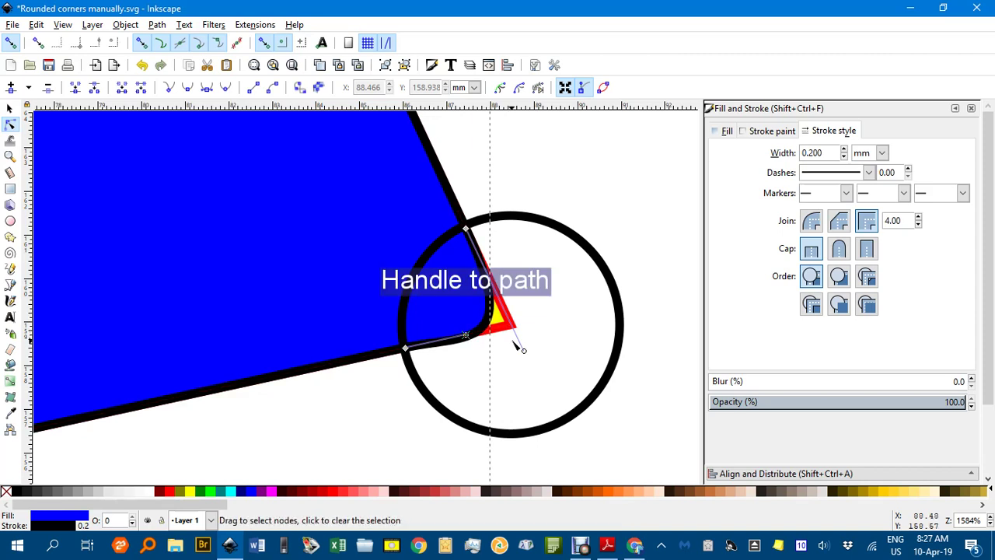
{"action": "left_click_drag", "start_coordinate": [523, 350], "coordinate": [495, 292]}
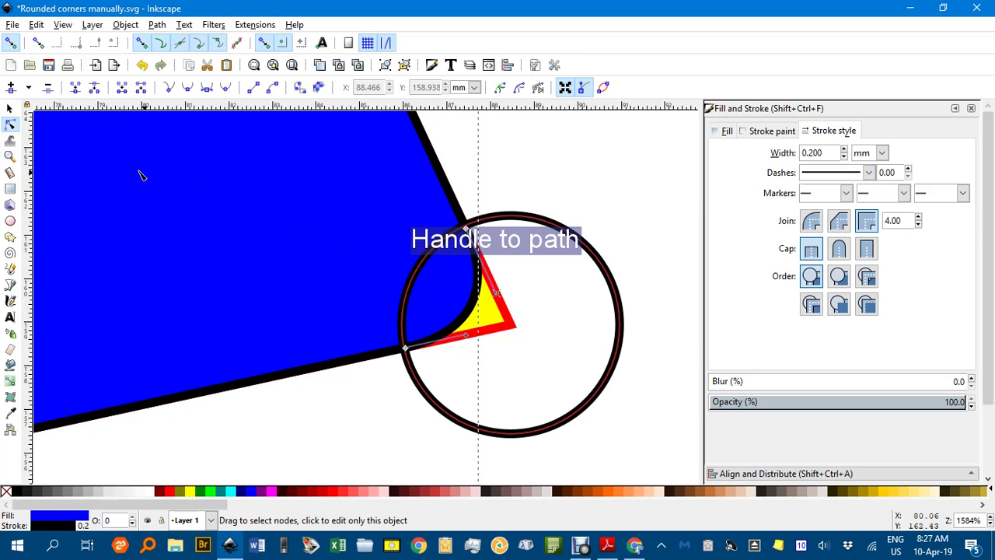
Select all five 5 mm guide circles around the polygon's corners and delete them
{"action": "left_click", "coordinate": [10, 109]}
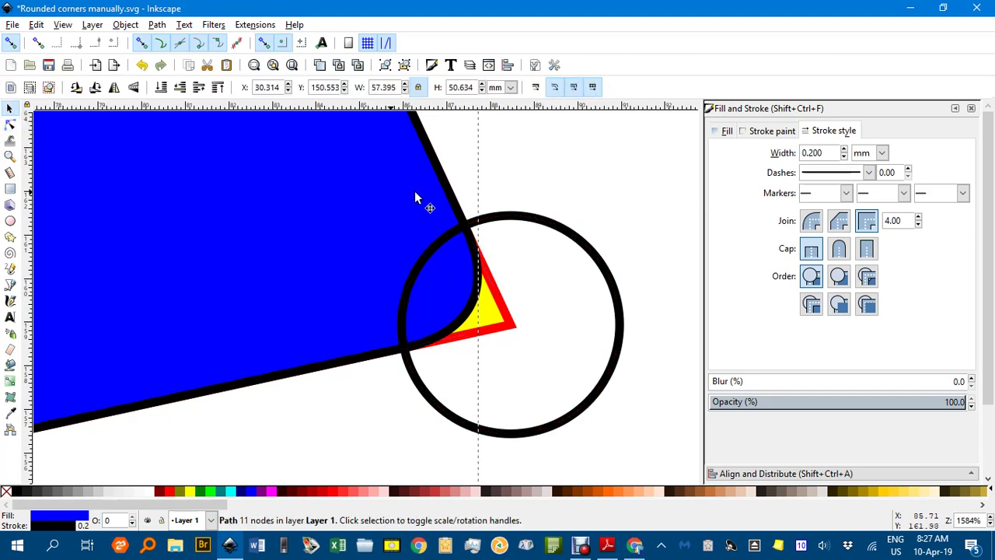
{"action": "left_click", "coordinate": [555, 189]}
{"action": "scroll", "coordinate": [555, 188], "scroll_direction": "down", "scroll_amount": 6}
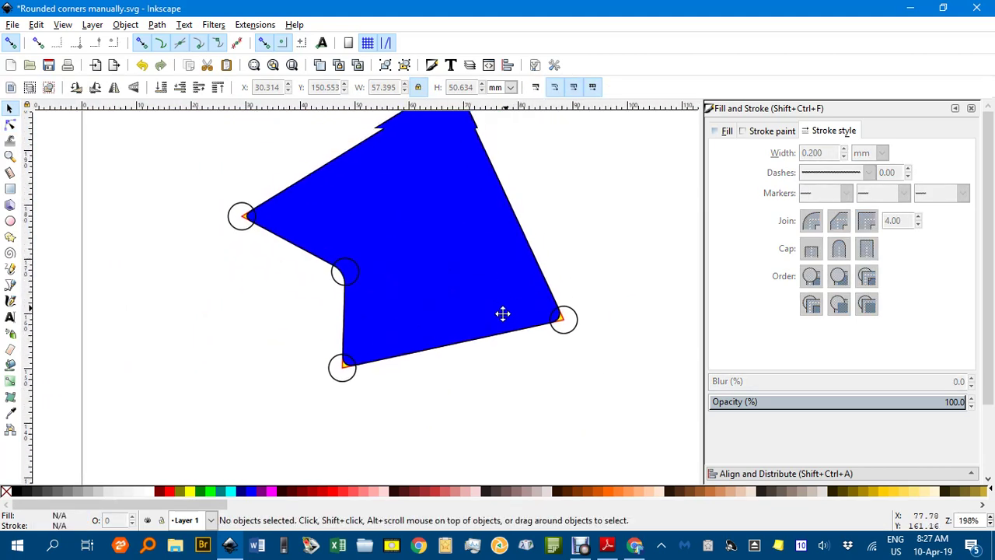
{"action": "left_click_drag", "start_coordinate": [503, 313], "coordinate": [502, 324]}
{"action": "left_click", "coordinate": [241, 252]}
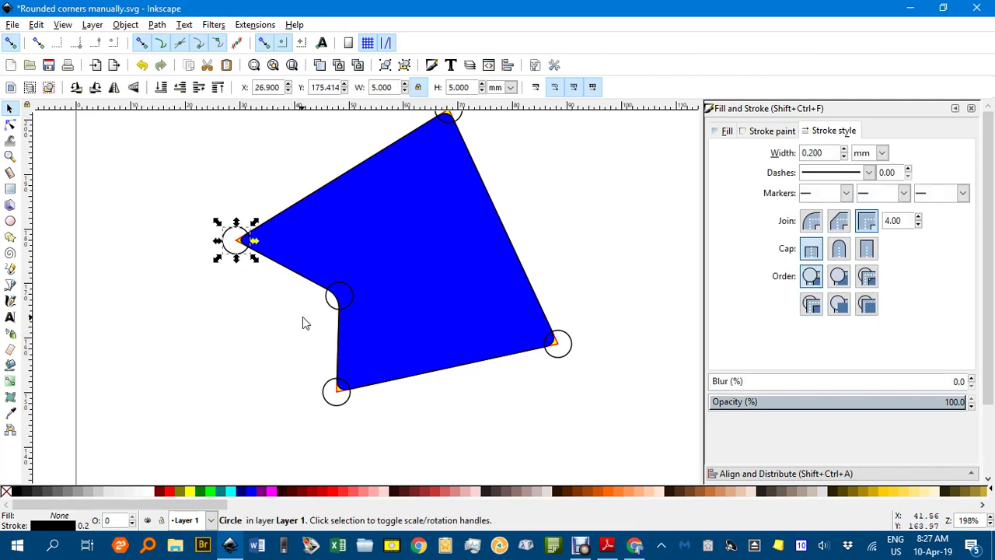
{"action": "left_click", "coordinate": [330, 310], "text": "shift"}
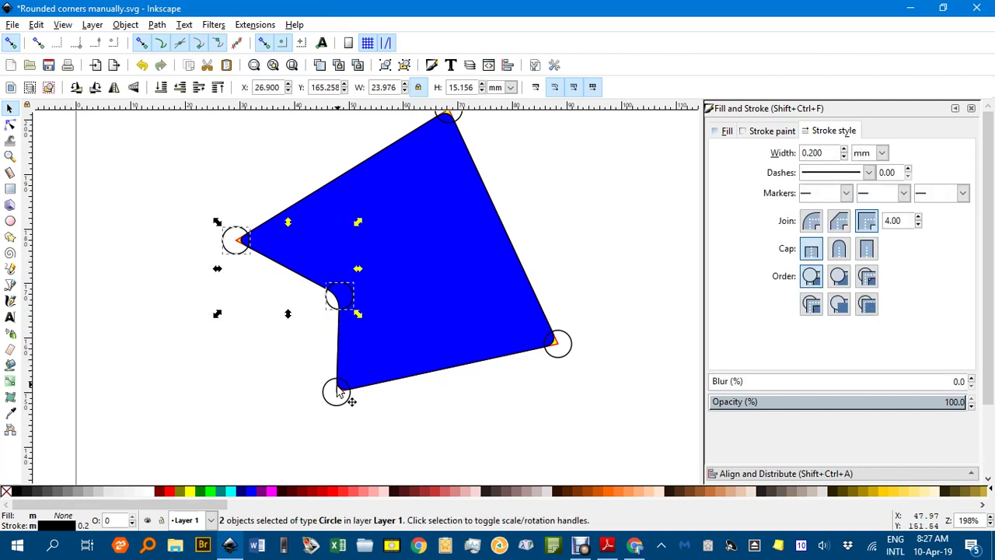
{"action": "left_click", "coordinate": [333, 412], "text": "shift"}
{"action": "left_click", "coordinate": [560, 357], "text": "shift"}
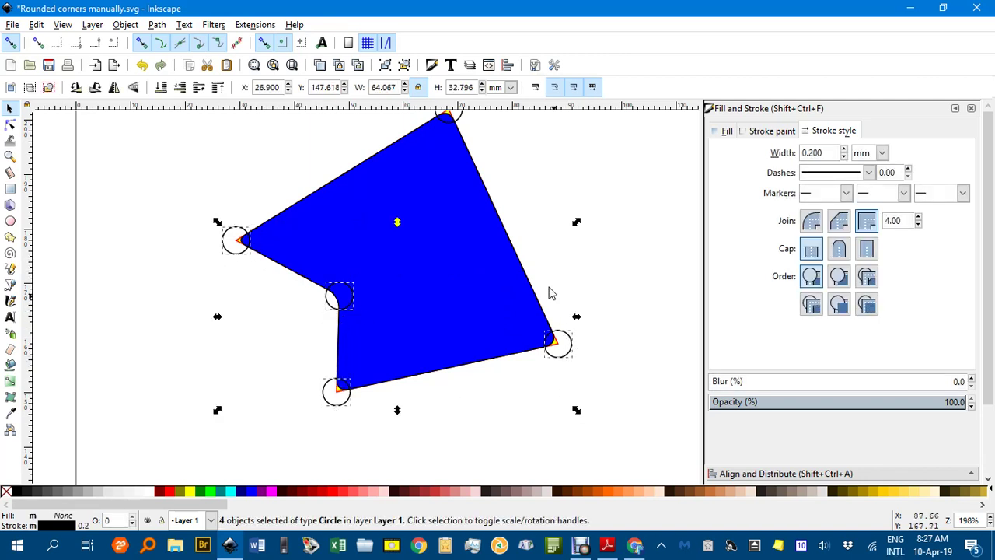
{"action": "left_click", "coordinate": [463, 118], "text": "shift"}
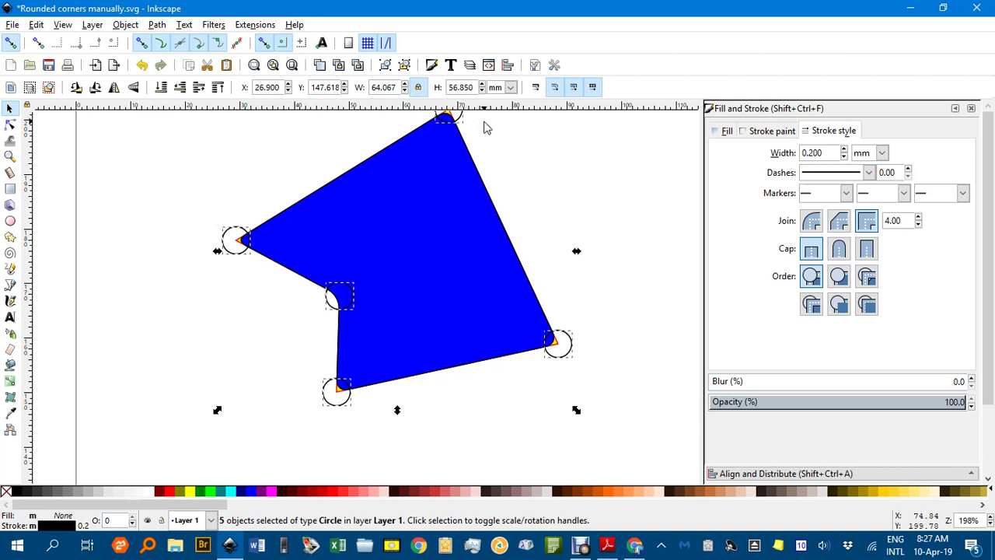
{"action": "key", "text": "Delete"}
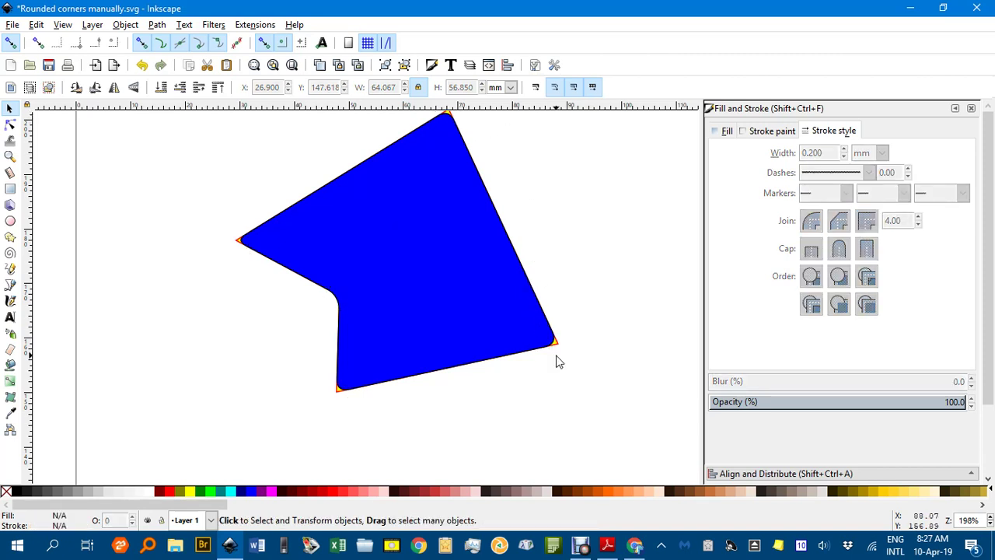
Delete the yellow, red-outlined reference polygon lying behind the rounded blue shape
{"action": "scroll", "coordinate": [549, 354], "scroll_direction": "up", "scroll_amount": 4, "text": "ctrl"}
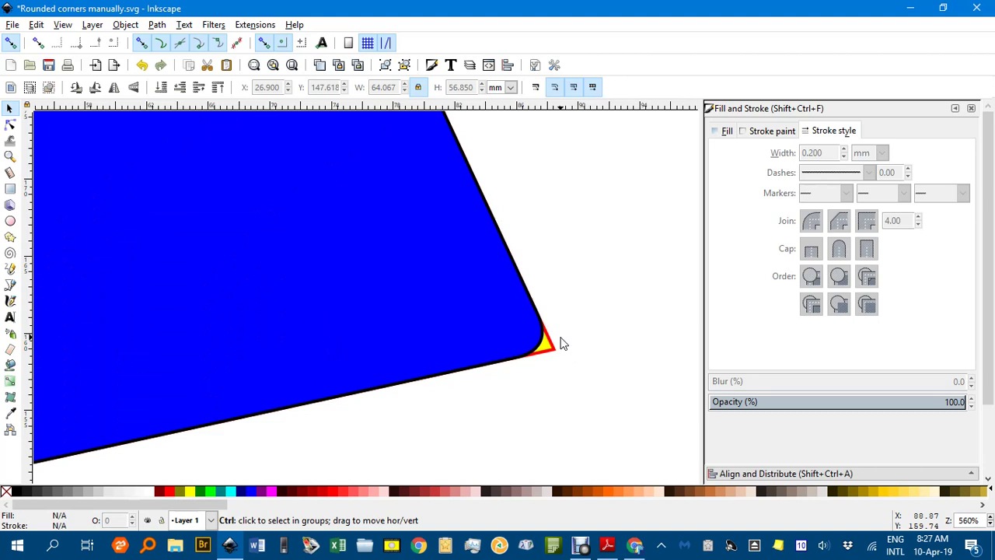
{"action": "left_click", "coordinate": [548, 358]}
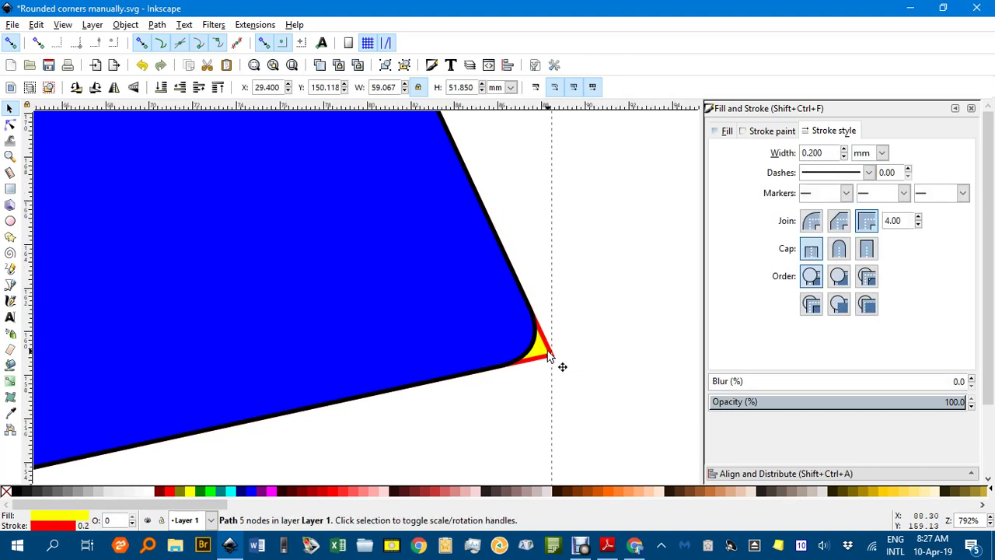
{"action": "key", "text": "Delete"}
Move the rounded blue polygon to about X 47.4, Y 170.6 mm, below the two example shapes, and deselect it
{"action": "scroll", "coordinate": [549, 330], "scroll_direction": "down", "scroll_amount": 6, "text": "ctrl"}
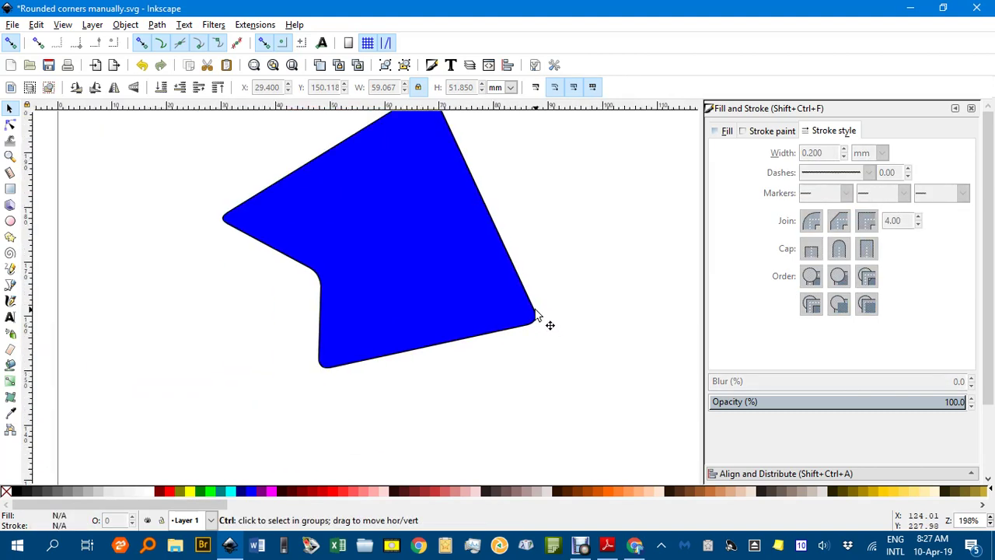
{"action": "left_click_drag", "start_coordinate": [522, 287], "coordinate": [415, 329]}
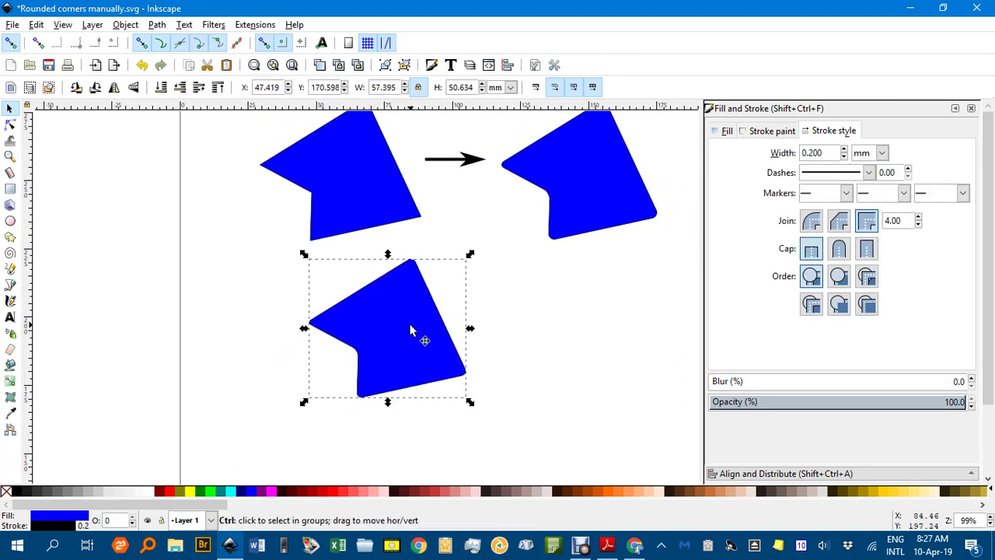
{"action": "scroll", "coordinate": [413, 329], "scroll_direction": "up", "scroll_amount": 1, "text": "ctrl"}
{"action": "left_click", "coordinate": [550, 368]}
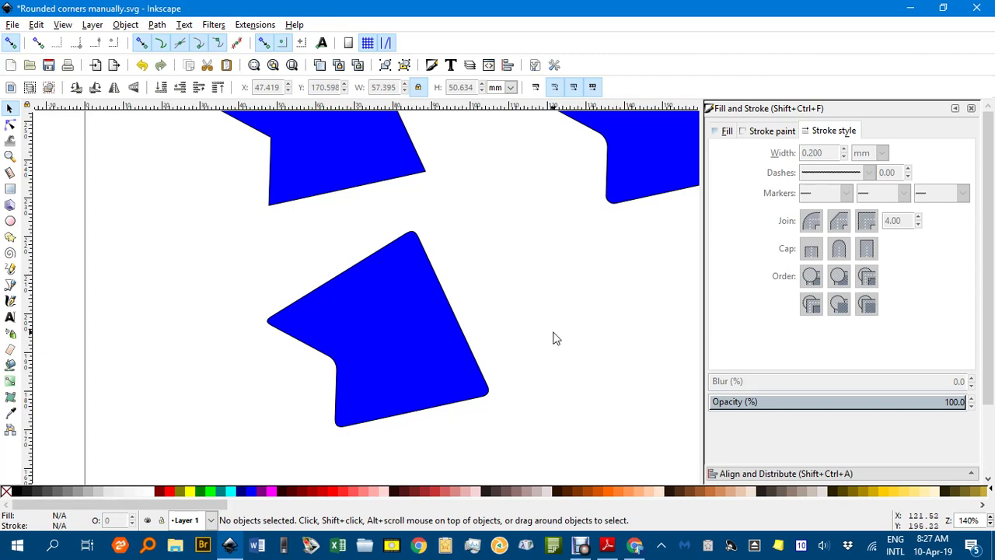
{"action": "left_click_drag", "start_coordinate": [563, 333], "coordinate": [523, 300]}
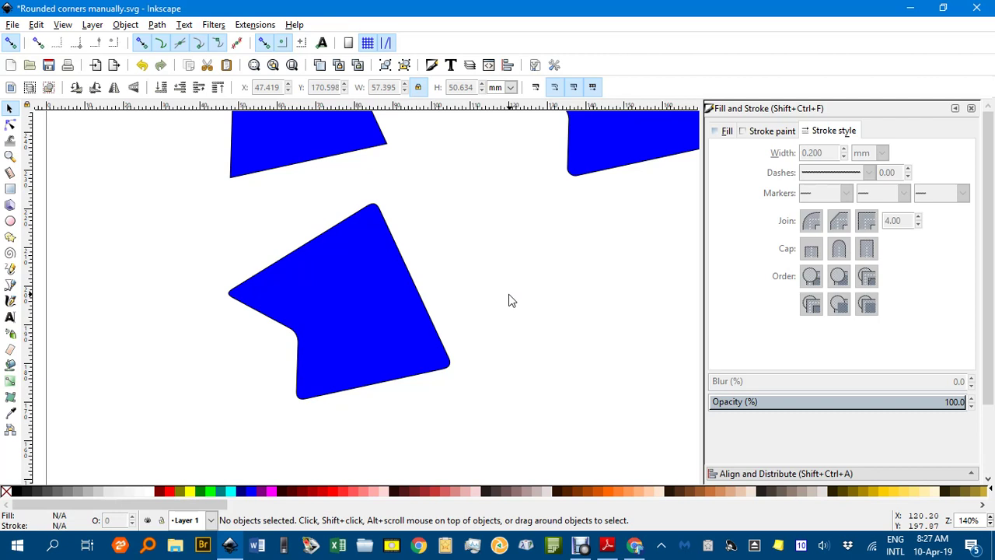